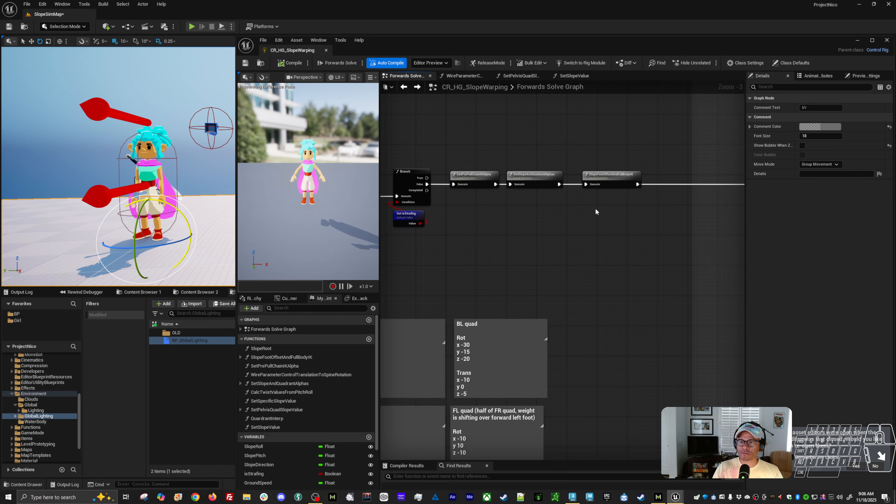
Examine the Extra Pelvis Offset section that follows the SlopeFootOffsetAndFullBodyIK node, covering its rotation and translation node groups.
{"action": "right_click_drag", "start_coordinate": [677, 199], "coordinate": [591, 227]}
{"action": "left_click", "coordinate": [523, 207]}
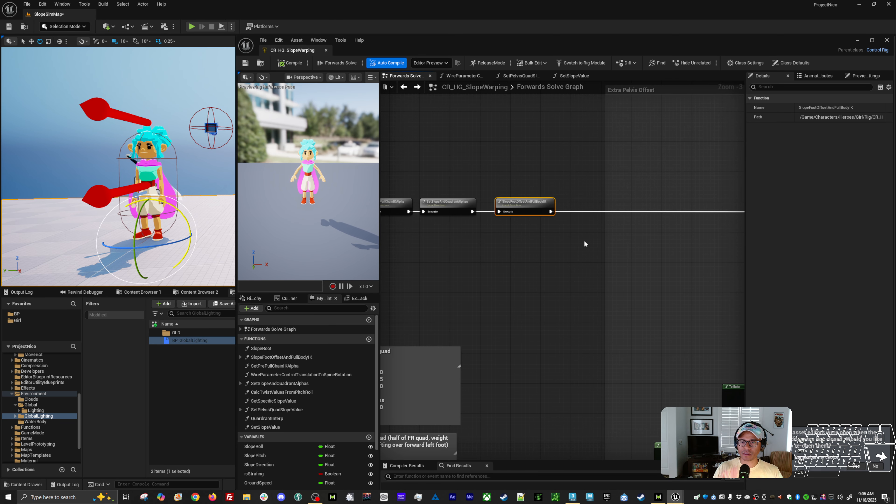
{"action": "right_click_drag", "start_coordinate": [715, 241], "coordinate": [509, 240]}
{"action": "scroll", "coordinate": [509, 240], "scroll_direction": "down", "scroll_amount": 3}
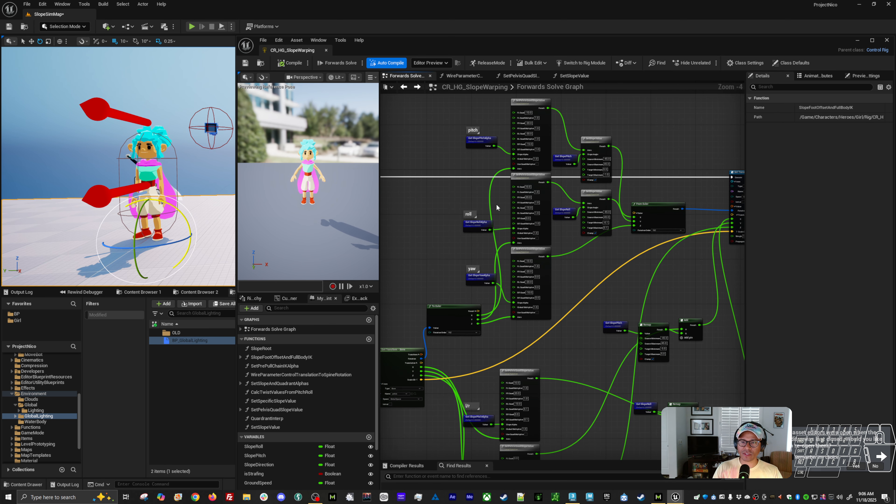
{"action": "right_click_drag", "start_coordinate": [483, 211], "coordinate": [546, 211]}
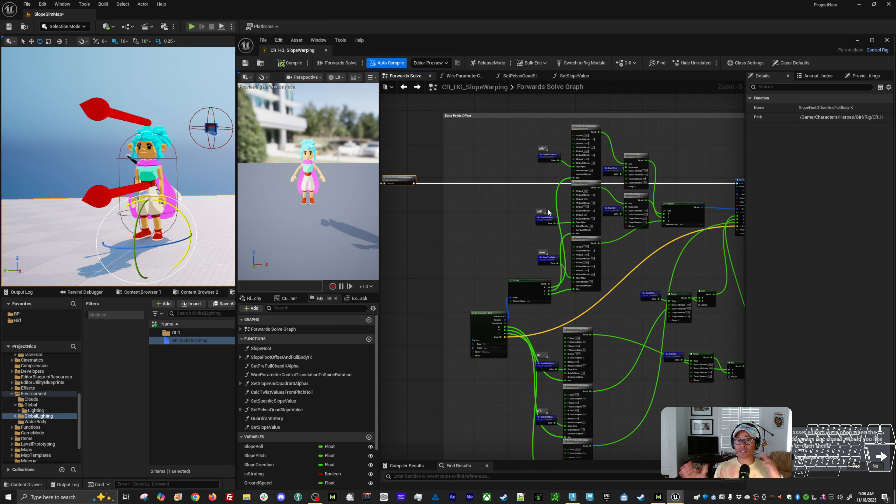
{"action": "right_click_drag", "start_coordinate": [657, 230], "coordinate": [409, 258]}
{"action": "right_click_drag", "start_coordinate": [552, 170], "coordinate": [400, 160]}
{"action": "left_click_drag", "start_coordinate": [399, 161], "coordinate": [529, 268]}
{"action": "right_click_drag", "start_coordinate": [704, 272], "coordinate": [499, 270]}
{"action": "left_click_drag", "start_coordinate": [554, 165], "coordinate": [615, 266]}
{"action": "right_click_drag", "start_coordinate": [480, 361], "coordinate": [776, 347]}
{"action": "right_click_drag", "start_coordinate": [620, 340], "coordinate": [786, 321]}
{"action": "right_click_drag", "start_coordinate": [585, 342], "coordinate": [678, 326]}
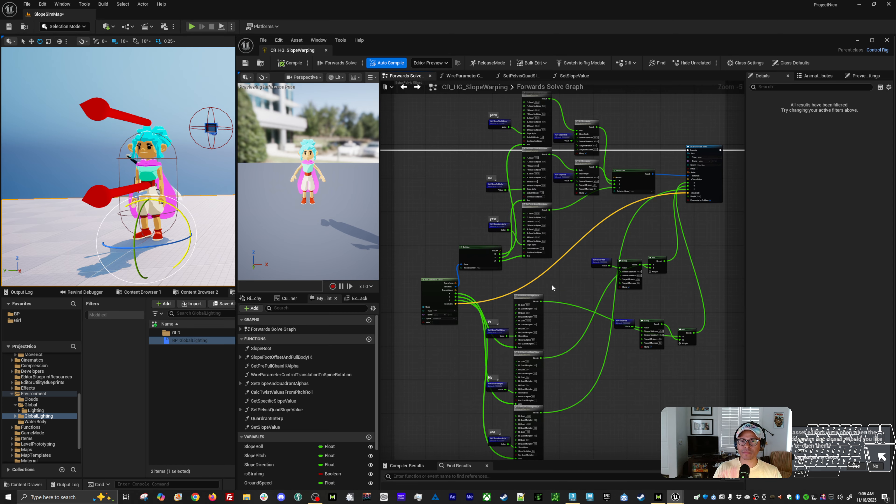
Examine the four comment notes listing rotation and translation values for the BR, BL, FR and FL quads.
{"action": "right_click_drag", "start_coordinate": [554, 286], "coordinate": [562, 311]}
{"action": "right_click_drag", "start_coordinate": [459, 279], "coordinate": [539, 213]}
{"action": "right_click_drag", "start_coordinate": [468, 293], "coordinate": [584, 264]}
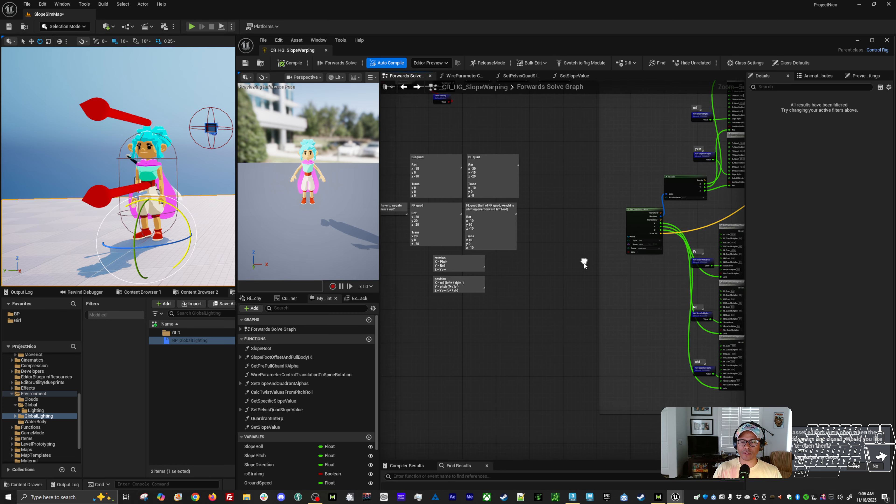
{"action": "right_click_drag", "start_coordinate": [469, 197], "coordinate": [518, 212]}
{"action": "left_click_drag", "start_coordinate": [463, 167], "coordinate": [566, 265]}
{"action": "scroll", "coordinate": [577, 256], "scroll_direction": "up", "scroll_amount": 3}
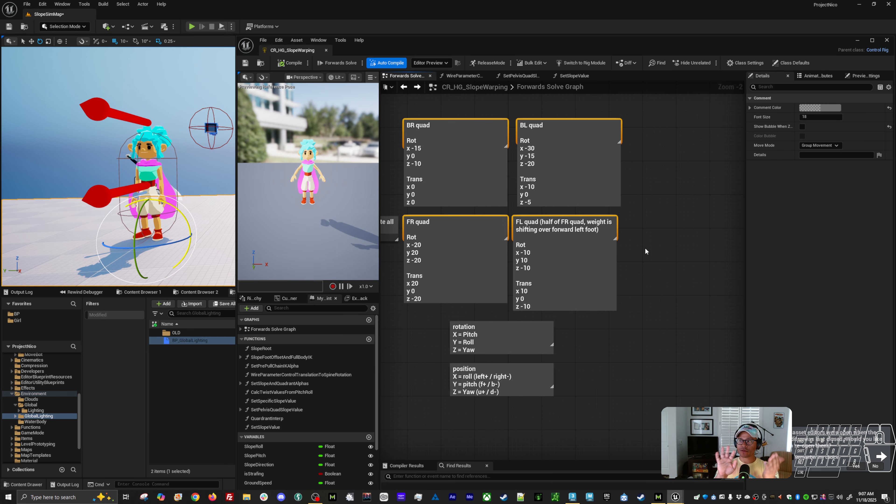
Examine the pitch SetPelvisQuadSlopeValue node and its quad inputs in the Extra Pelvis Offset section.
{"action": "scroll", "coordinate": [645, 325], "scroll_direction": "down", "scroll_amount": 3}
{"action": "right_click_drag", "start_coordinate": [561, 314], "coordinate": [452, 324]}
{"action": "right_click_drag", "start_coordinate": [692, 268], "coordinate": [542, 294]}
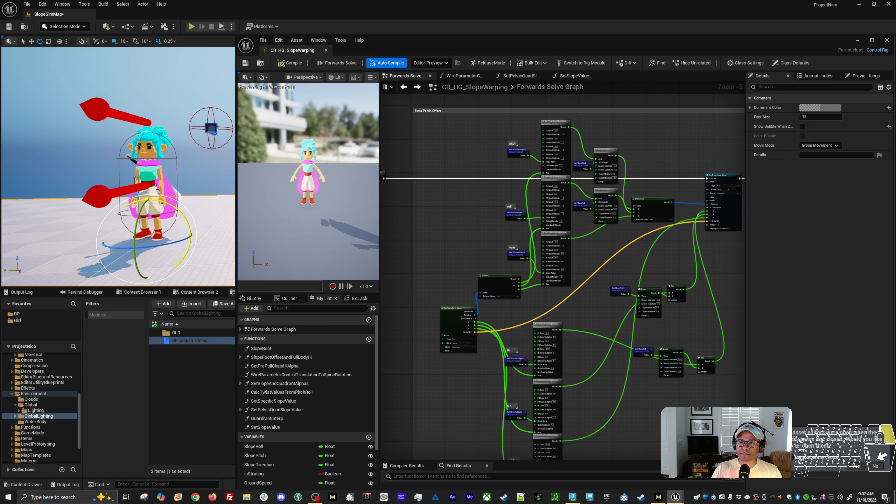
{"action": "right_click_drag", "start_coordinate": [568, 163], "coordinate": [540, 177]}
{"action": "scroll", "coordinate": [541, 177], "scroll_direction": "up", "scroll_amount": 3}
{"action": "scroll", "coordinate": [494, 152], "scroll_direction": "up", "scroll_amount": 3}
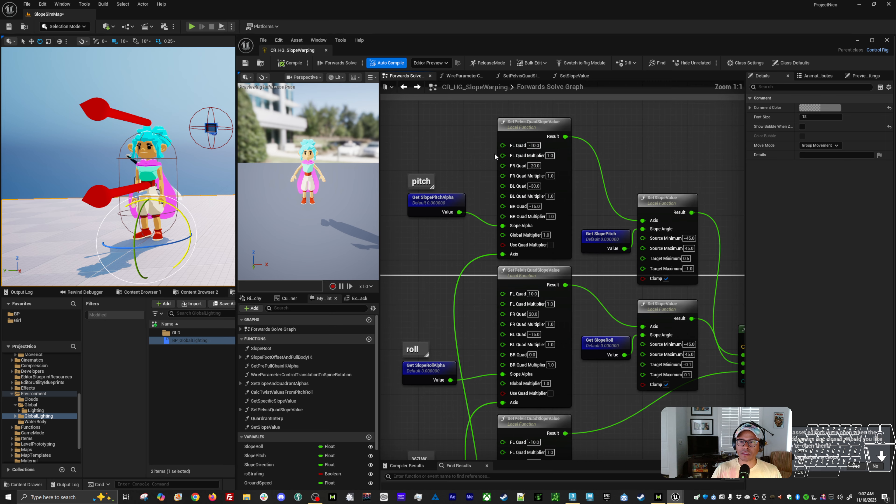
{"action": "right_click_drag", "start_coordinate": [489, 160], "coordinate": [473, 164]}
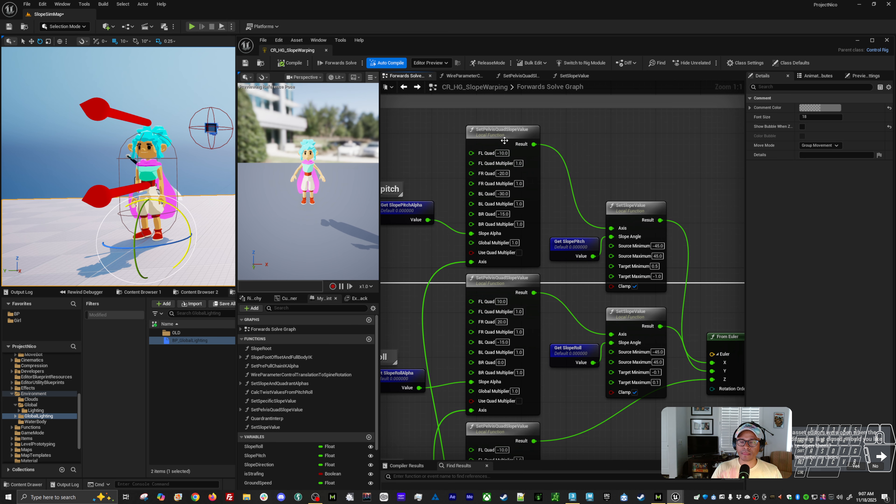
{"action": "left_click", "coordinate": [503, 139]}
Select the pitch SetSlopeValue node together with its Get SlopePitch node to review how they feed From Euler.
{"action": "right_click_drag", "start_coordinate": [631, 231], "coordinate": [551, 180]}
{"action": "left_click", "coordinate": [613, 225]}
{"action": "right_click_drag", "start_coordinate": [521, 270], "coordinate": [554, 263]}
{"action": "left_click_drag", "start_coordinate": [526, 124], "coordinate": [622, 237]}
{"action": "right_click_drag", "start_coordinate": [650, 247], "coordinate": [600, 251]}
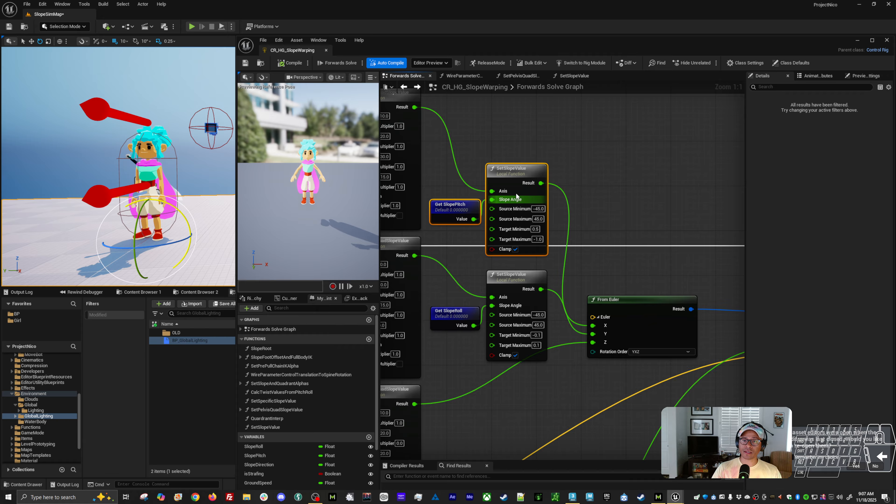
Open the SetSlopeValue function, widen the Control Rig editor, and inspect its Multiply and Add nodes.
{"action": "double_click", "coordinate": [516, 185]}
{"action": "scroll", "coordinate": [532, 201], "scroll_direction": "up", "scroll_amount": 2}
{"action": "right_click_drag", "start_coordinate": [598, 304], "coordinate": [428, 278]}
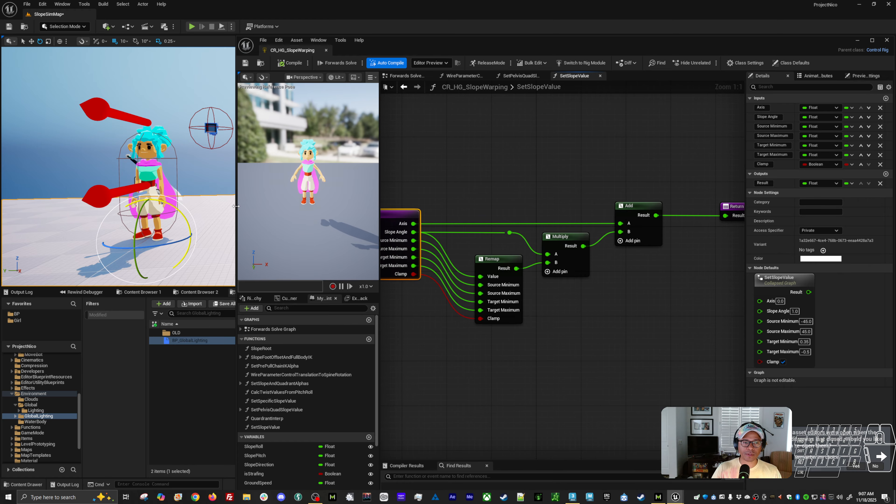
{"action": "left_click_drag", "start_coordinate": [235, 206], "coordinate": [67, 206]}
{"action": "right_click_drag", "start_coordinate": [365, 304], "coordinate": [434, 295]}
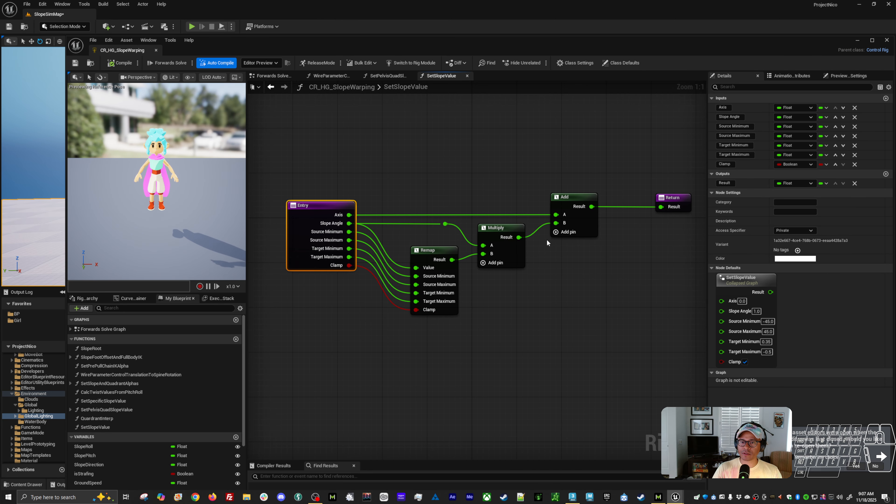
{"action": "left_click", "coordinate": [505, 247]}
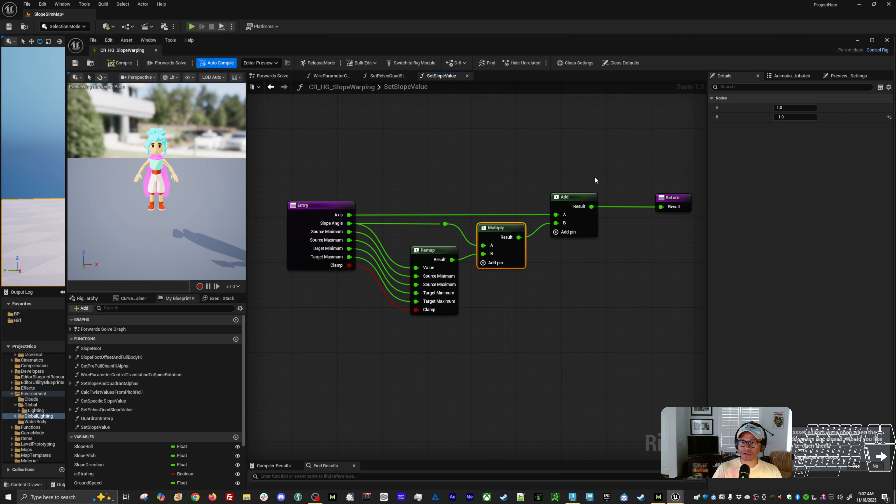
{"action": "left_click_drag", "start_coordinate": [596, 180], "coordinate": [586, 234]}
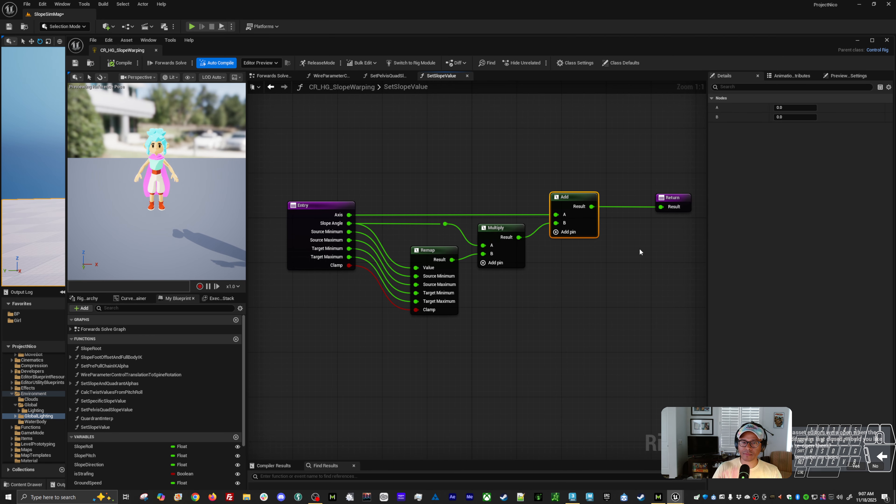
Return to the Forwards Solve Graph and move the From Euler node slightly up beside the SetSlopeValue nodes.
{"action": "key", "text": "alt+Left"}
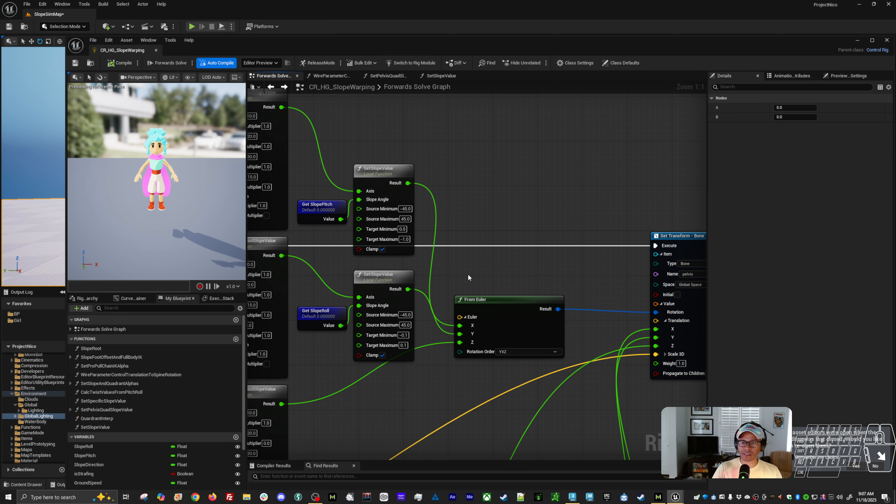
{"action": "right_click_drag", "start_coordinate": [469, 276], "coordinate": [563, 248]}
{"action": "left_click_drag", "start_coordinate": [576, 273], "coordinate": [586, 242]}
{"action": "right_click_drag", "start_coordinate": [451, 337], "coordinate": [599, 241]}
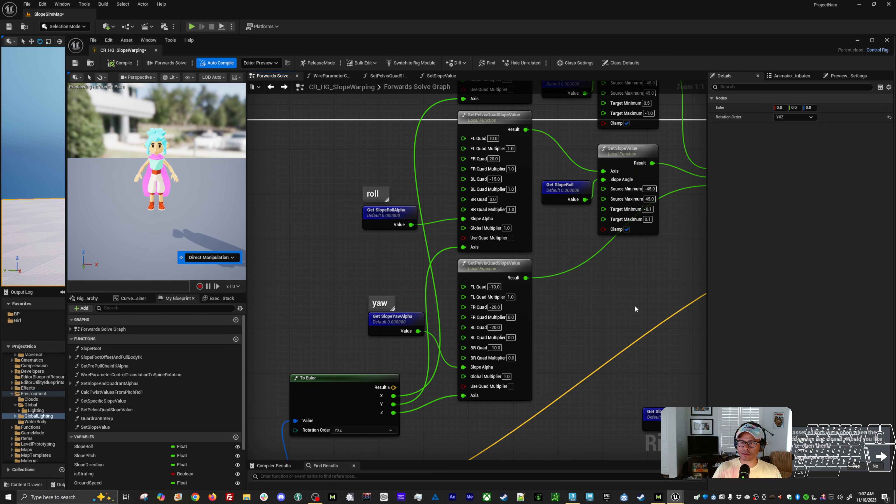
{"action": "right_click_drag", "start_coordinate": [636, 309], "coordinate": [468, 431]}
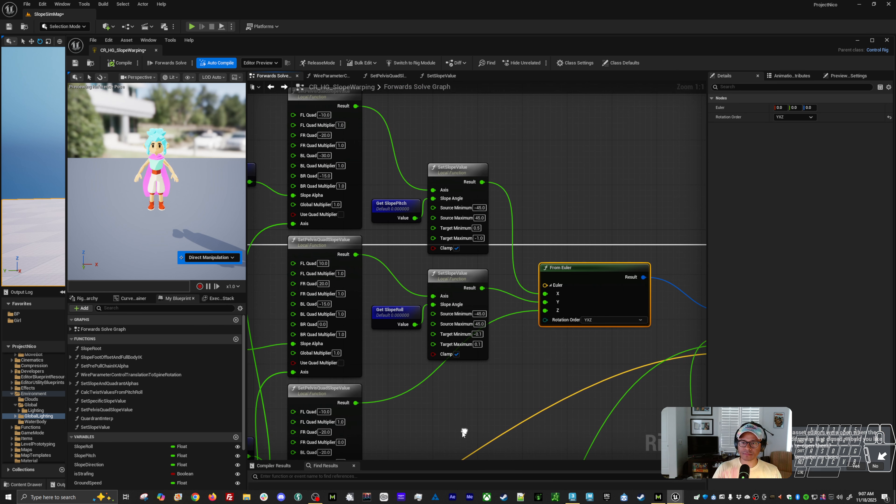
Look into the pitch SetSlopeValue function, return to the Forwards Solve Graph, and nudge the Get SlopePitch node slightly up.
{"action": "double_click", "coordinate": [450, 169]}
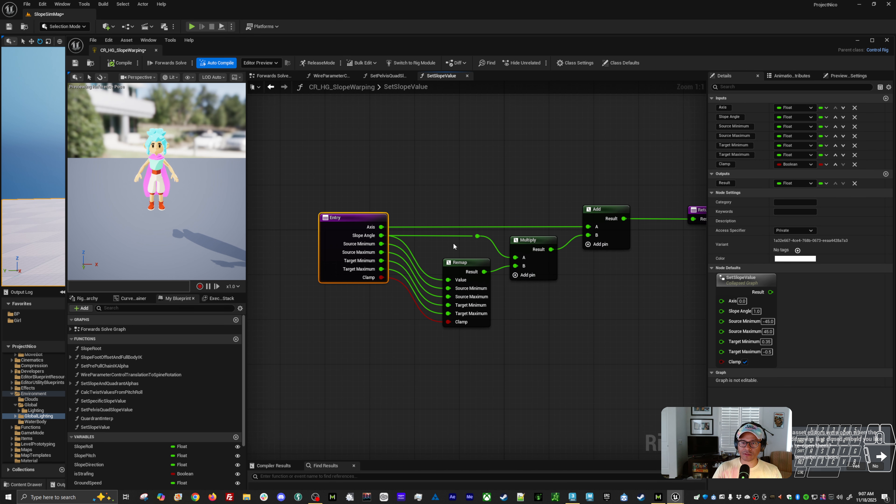
{"action": "key", "text": "alt+Left"}
{"action": "left_click", "coordinate": [391, 208]}
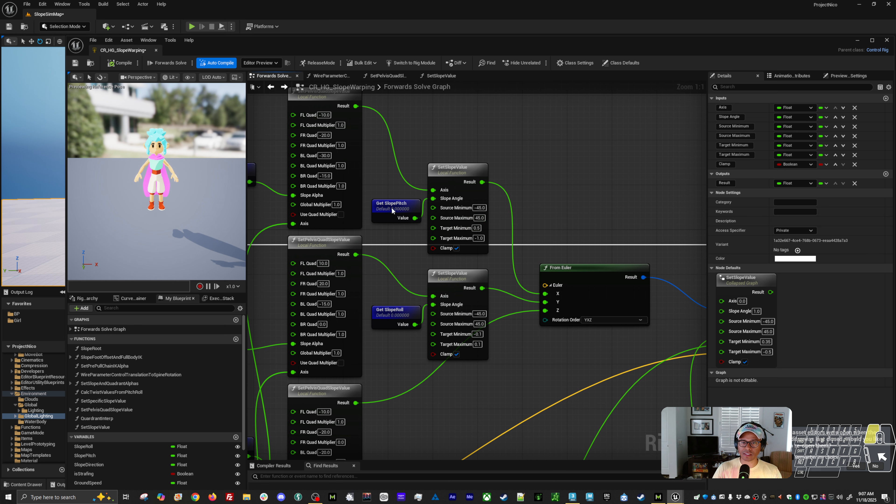
{"action": "left_click_drag", "start_coordinate": [392, 209], "coordinate": [394, 207]}
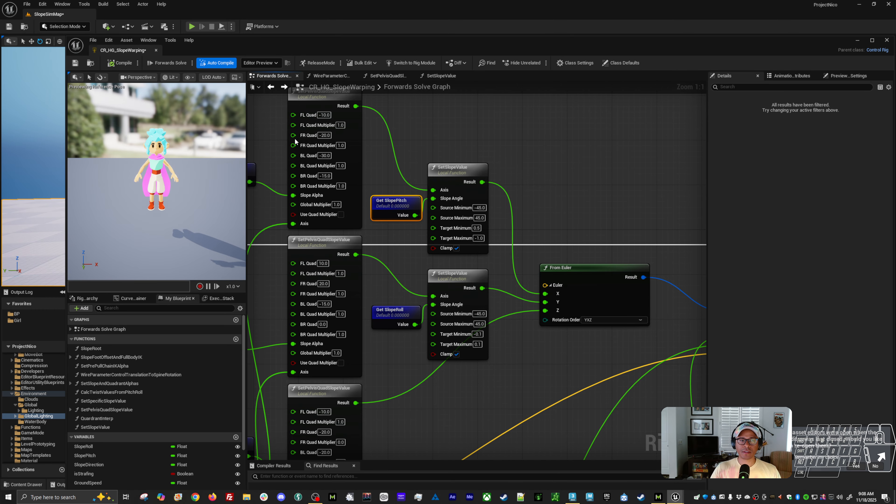
Lower the Control Rig editor window, reopen SetSlopeValue, and review its Remap, Multiply and Add nodes by selecting them.
{"action": "left_click_drag", "start_coordinate": [346, 46], "coordinate": [337, 91]}
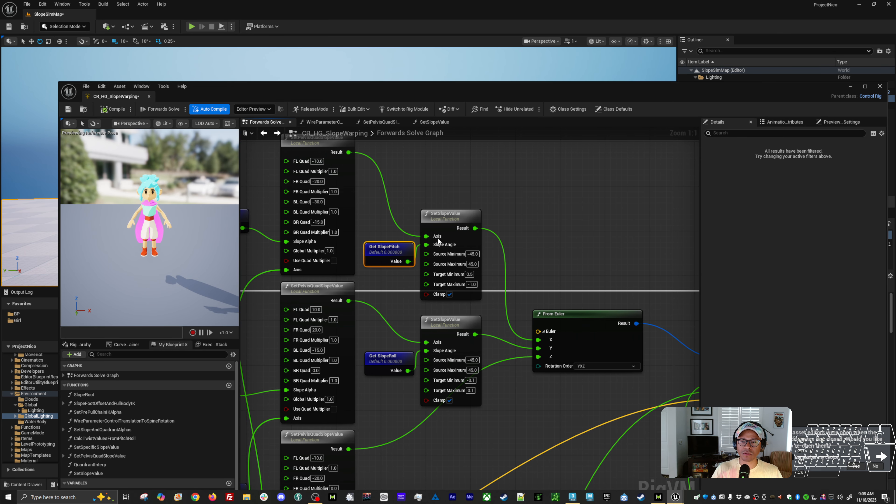
{"action": "double_click", "coordinate": [450, 220]}
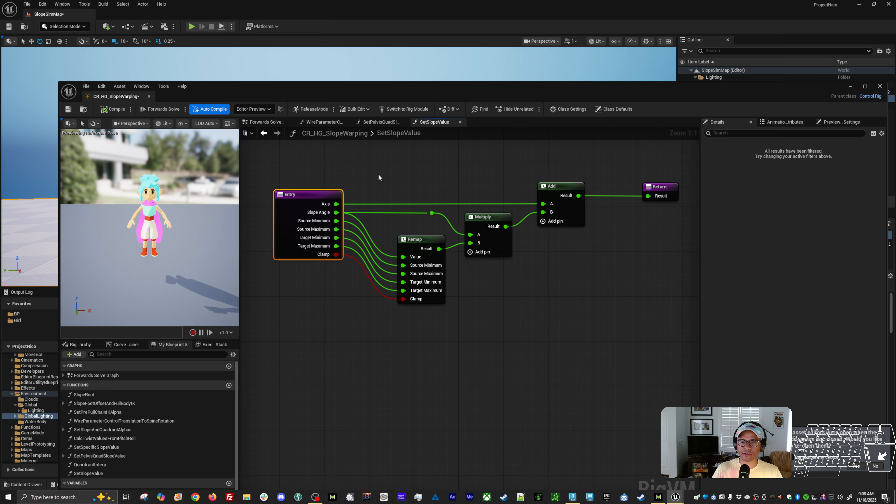
{"action": "left_click", "coordinate": [489, 220]}
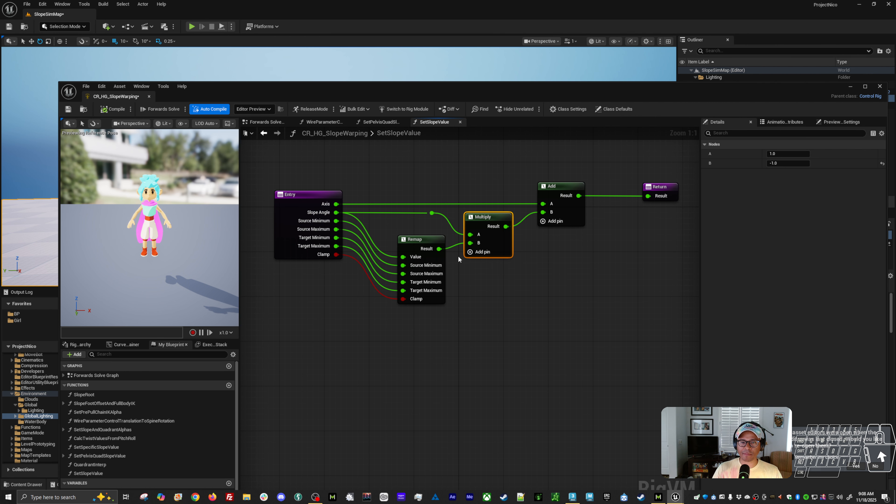
{"action": "right_click_drag", "start_coordinate": [528, 286], "coordinate": [499, 297]}
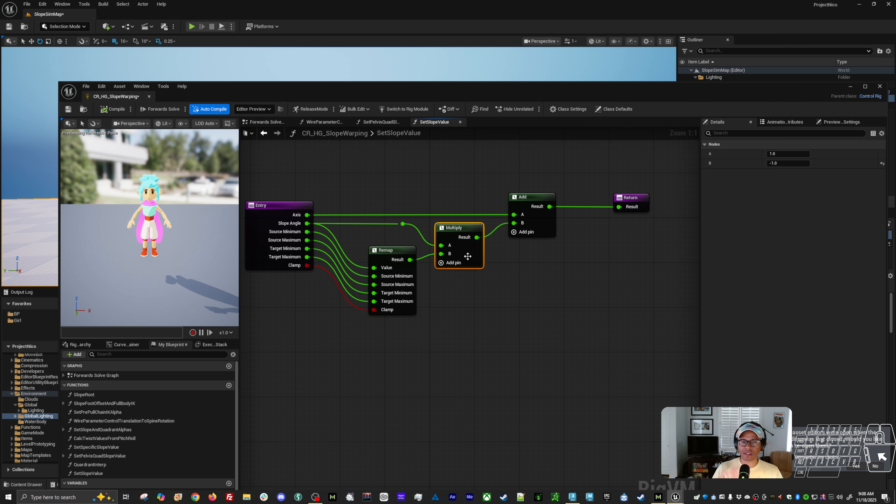
{"action": "left_click_drag", "start_coordinate": [366, 156], "coordinate": [581, 344]}
{"action": "left_click_drag", "start_coordinate": [378, 159], "coordinate": [602, 345]}
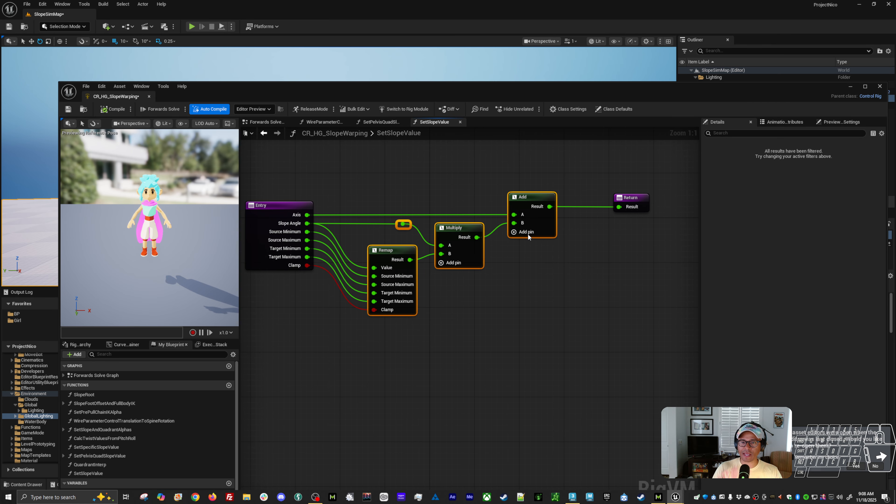
{"action": "right_click_drag", "start_coordinate": [430, 327], "coordinate": [468, 299]}
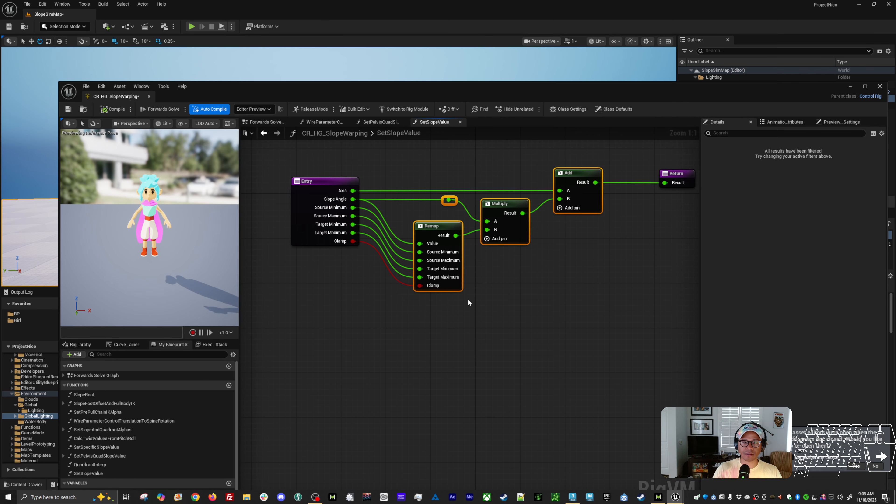
Return to the Forwards Solve Graph and nudge the Get SlopePitch node up beside the pitch SetSlopeValue node.
{"action": "key", "text": "alt+Left"}
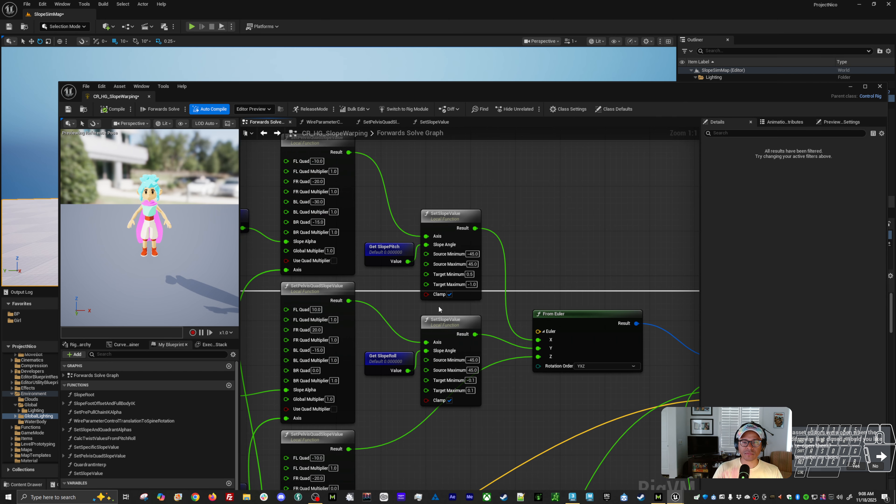
{"action": "right_click_drag", "start_coordinate": [547, 253], "coordinate": [524, 232]}
{"action": "left_click", "coordinate": [422, 196]}
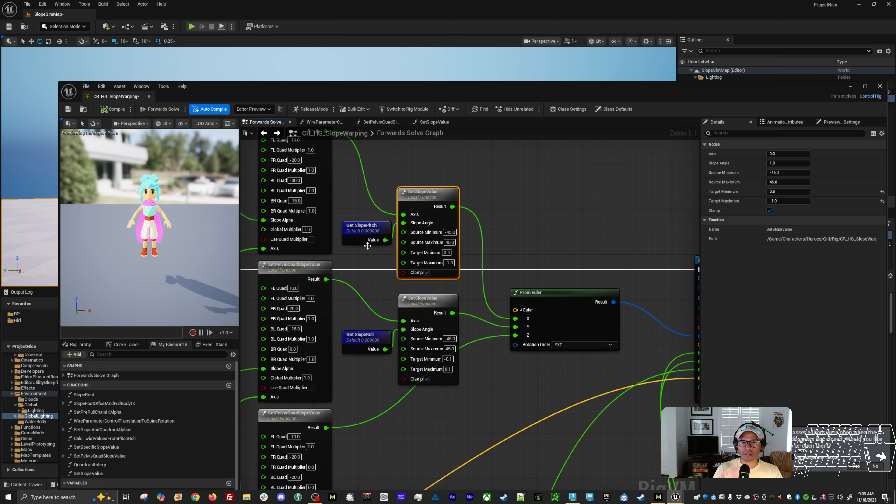
{"action": "left_click_drag", "start_coordinate": [368, 232], "coordinate": [367, 227]}
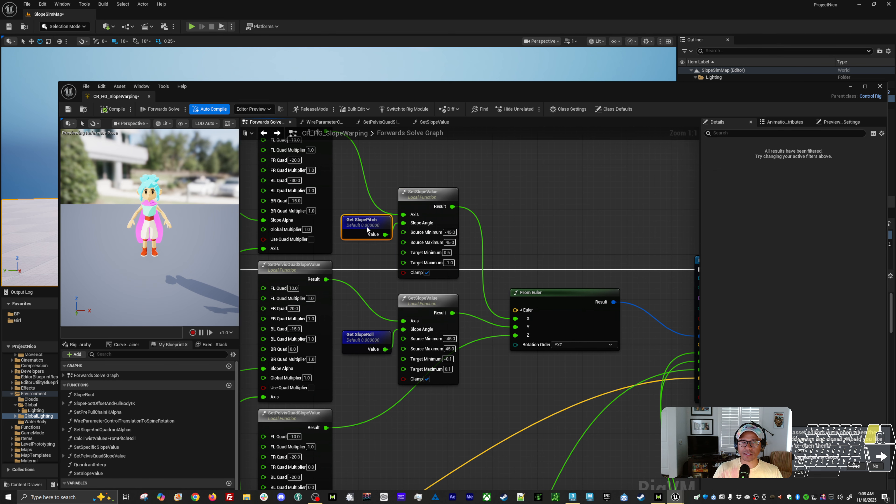
Review the Source Minimum and Source Maximum values of the pitch SetSlopeValue node.
{"action": "left_click", "coordinate": [452, 232]}
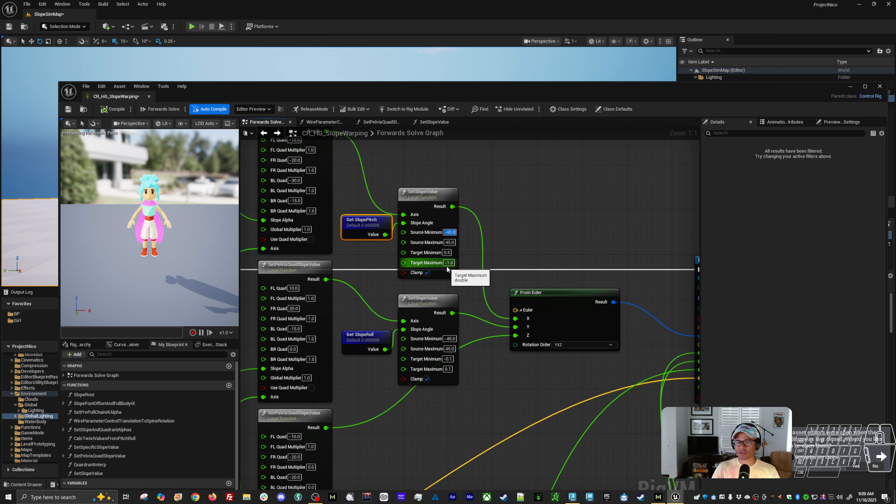
{"action": "key", "text": "Tab"}
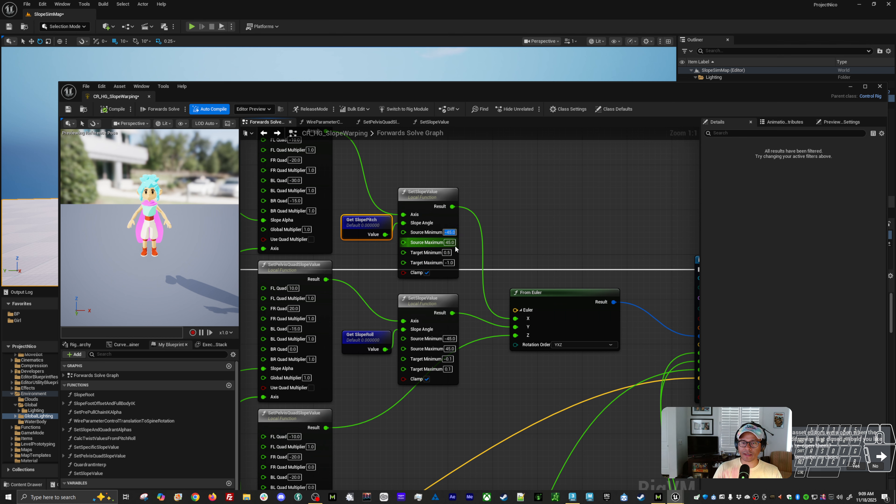
{"action": "left_click", "coordinate": [454, 243]}
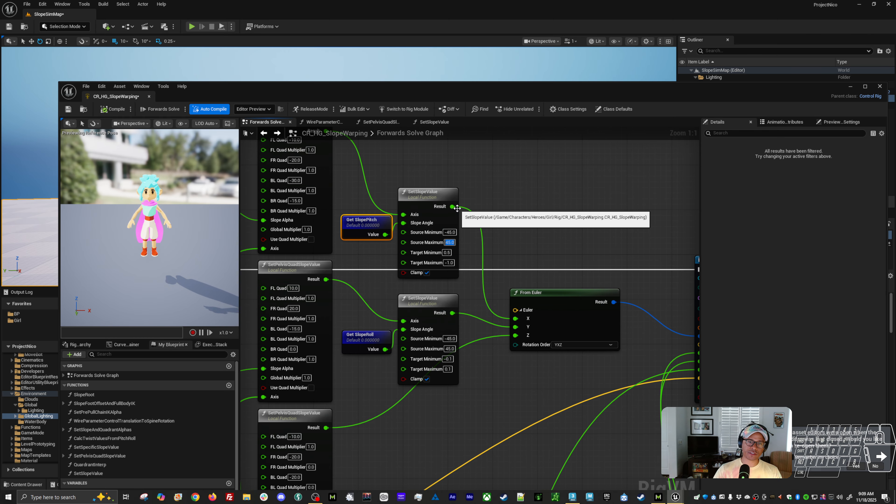
Uncover the level viewport, start the simulation, and rotate the Floor into a slope beneath the character.
{"action": "left_click_drag", "start_coordinate": [352, 93], "coordinate": [405, 259]}
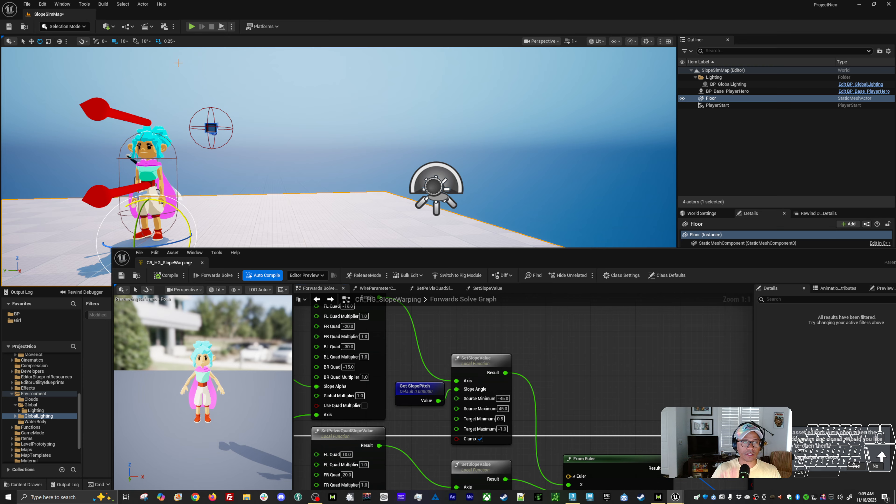
{"action": "key", "text": "alt+p"}
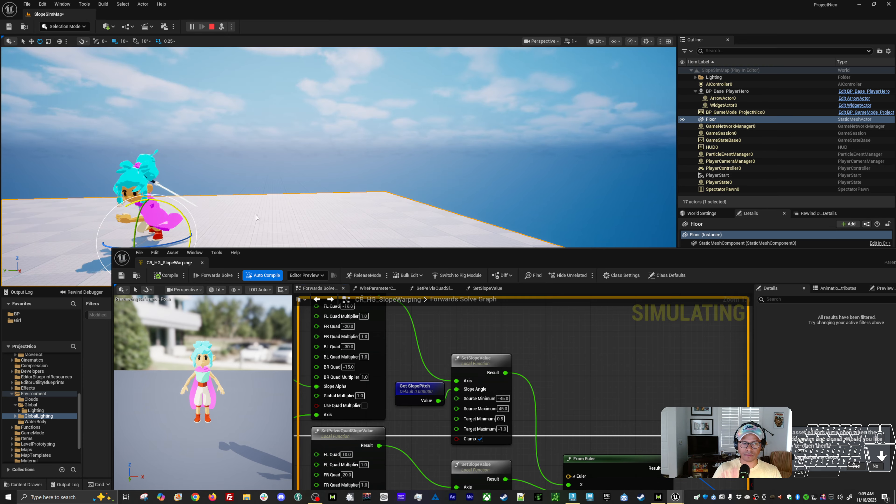
{"action": "left_click_drag", "start_coordinate": [240, 214], "coordinate": [325, 215], "text": "alt"}
{"action": "middle_click_drag", "start_coordinate": [286, 125], "coordinate": [301, 177], "text": "ctrl"}
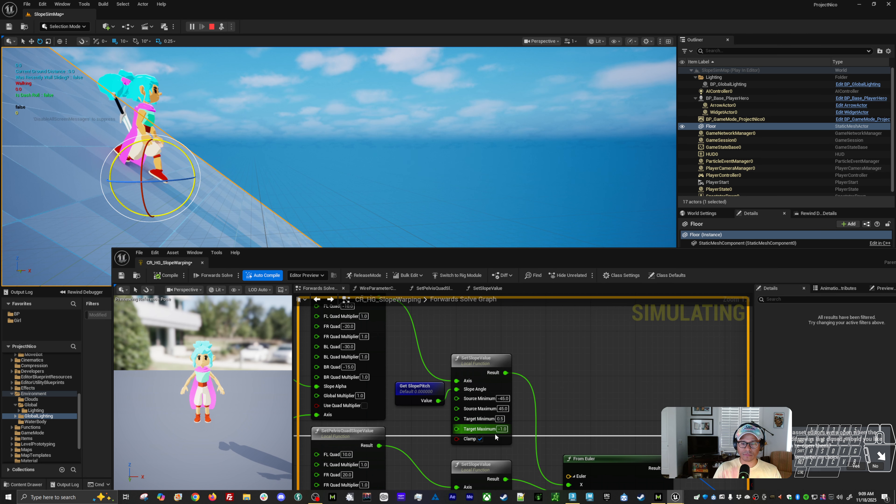
Duplicate the pitch SetSlopeValue node and place the unconnected copy beside it as a reference for its original values.
{"action": "left_click", "coordinate": [505, 388]}
{"action": "key", "text": "ctrl+c"}
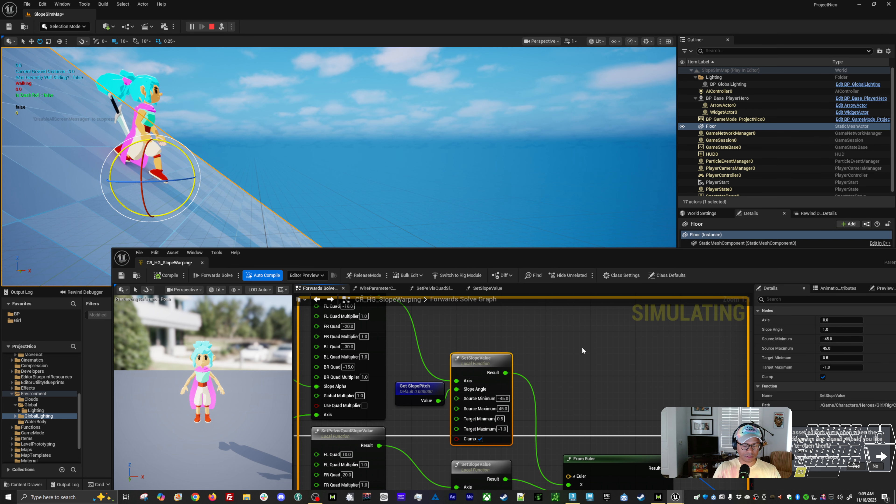
{"action": "key", "text": "ctrl+v"}
{"action": "left_click_drag", "start_coordinate": [607, 349], "coordinate": [593, 338]}
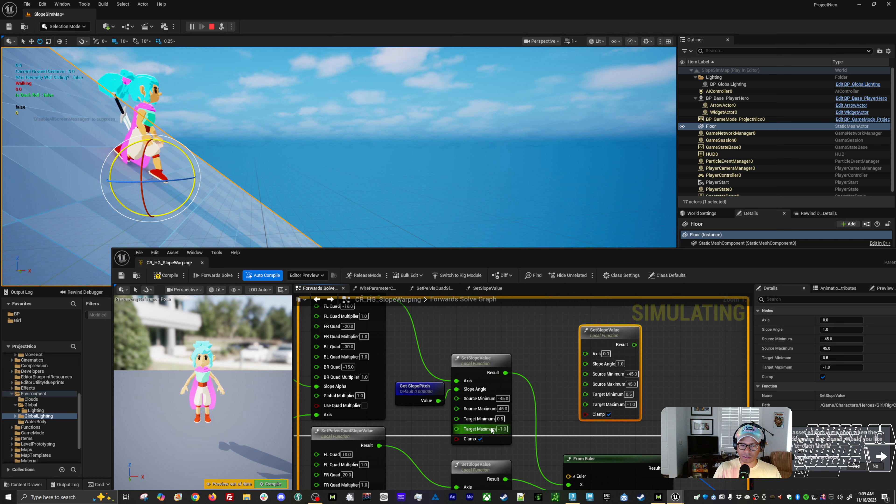
Set the Target Minimum of the pitch SetSlopeValue node to 5.
{"action": "left_click", "coordinate": [498, 419]}
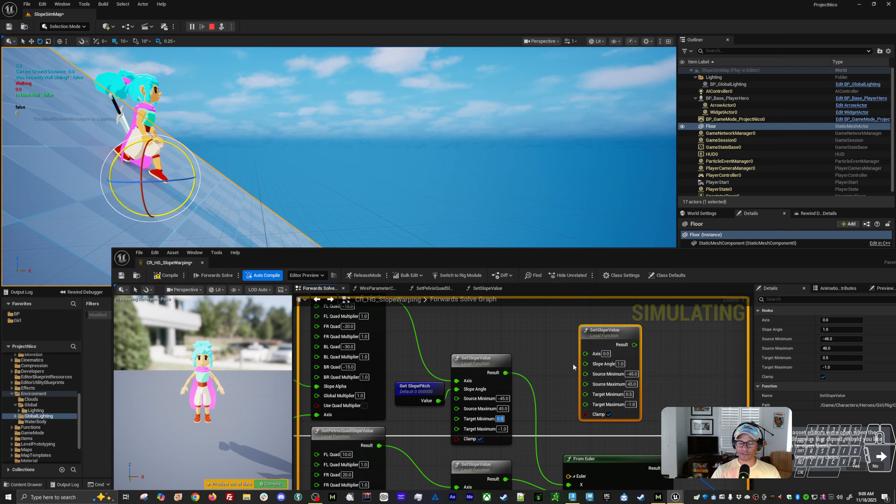
{"action": "type", "text": "5"}
{"action": "key", "text": "Return"}
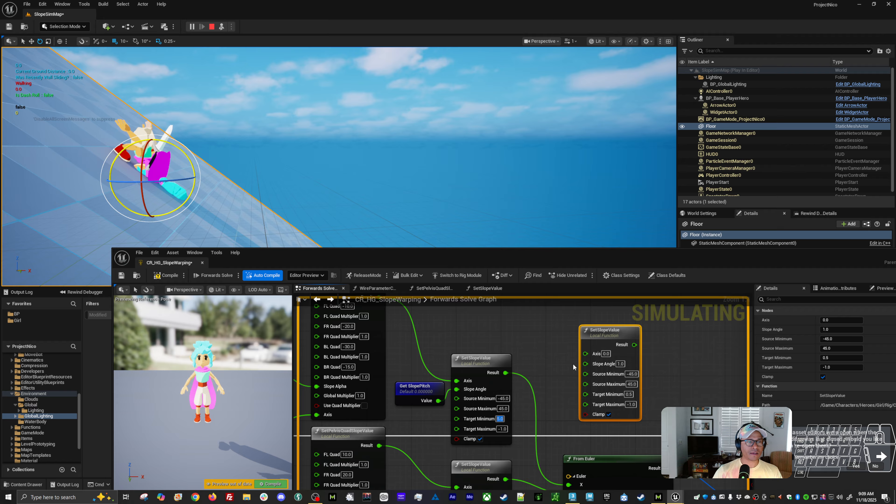
Watch the Get SlopePitch value and set the debug target to the PIE CR_HG_SlopeWarping instance in BP_Base_PlayerHero.
{"action": "right_click", "coordinate": [438, 402]}
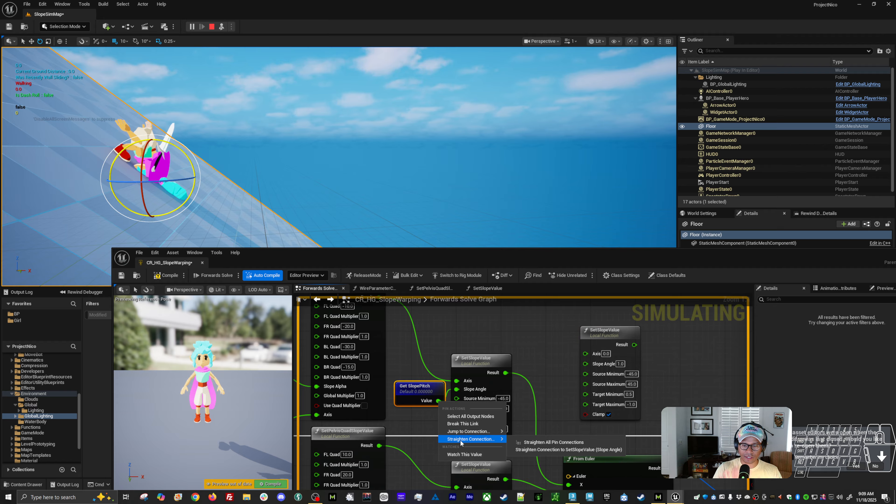
{"action": "left_click", "coordinate": [465, 454]}
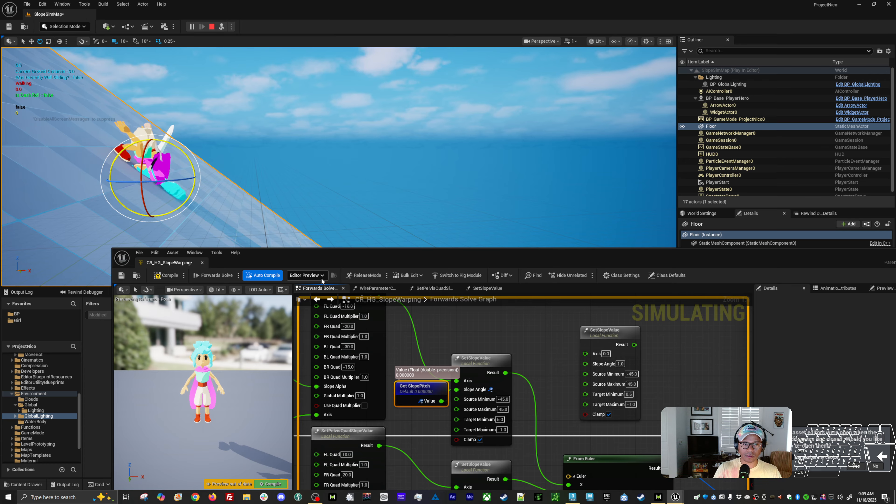
{"action": "left_click", "coordinate": [306, 276]}
{"action": "left_click", "coordinate": [339, 294]}
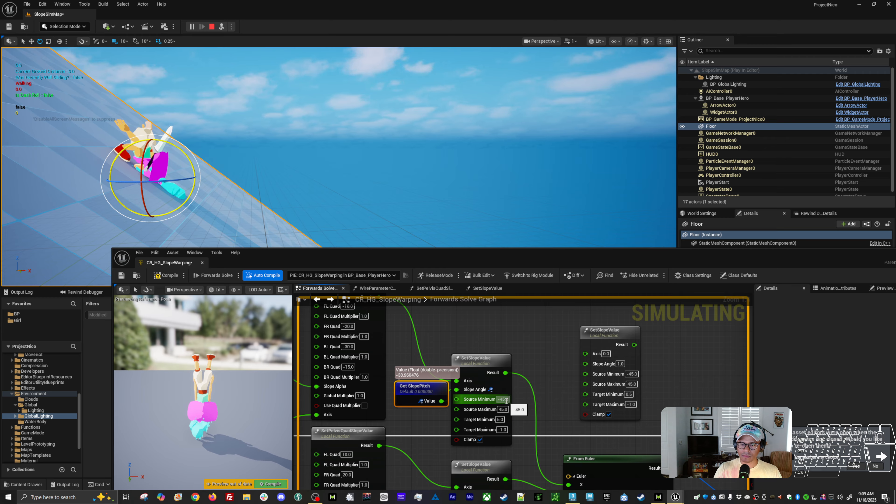
{"action": "left_click_drag", "start_coordinate": [150, 331], "coordinate": [167, 331], "text": "alt"}
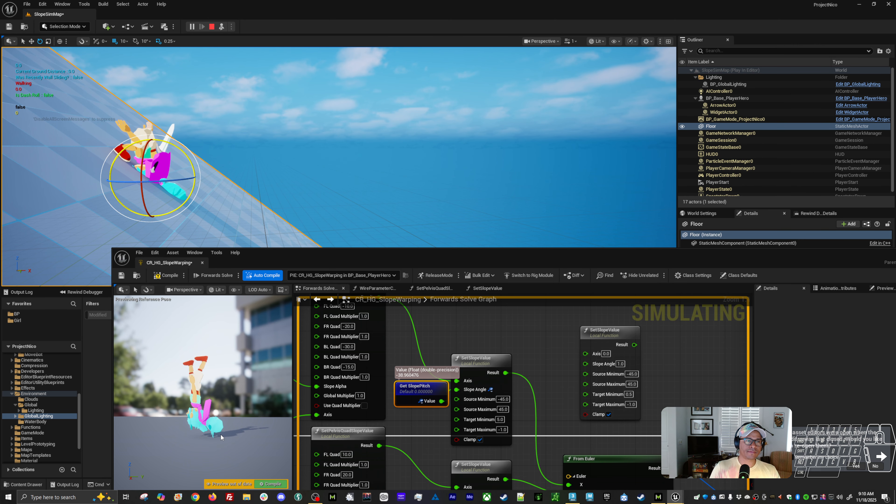
{"action": "left_click_drag", "start_coordinate": [282, 169], "coordinate": [498, 194], "text": "alt"}
{"action": "left_click_drag", "start_coordinate": [247, 217], "coordinate": [243, 213], "text": "alt"}
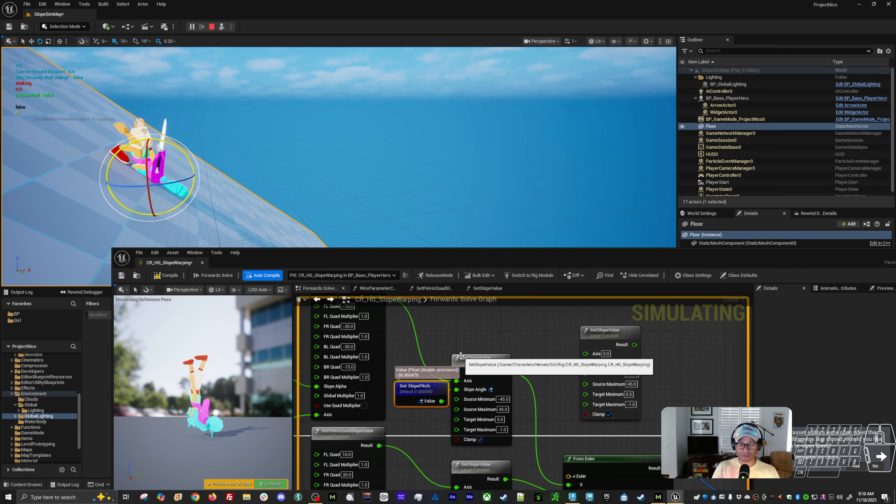
Try 1, 2 and 0.5 as the pitch SetSlopeValue node's Target Minimum, and leave it at 1.
{"action": "left_click_drag", "start_coordinate": [476, 360], "coordinate": [481, 361]}
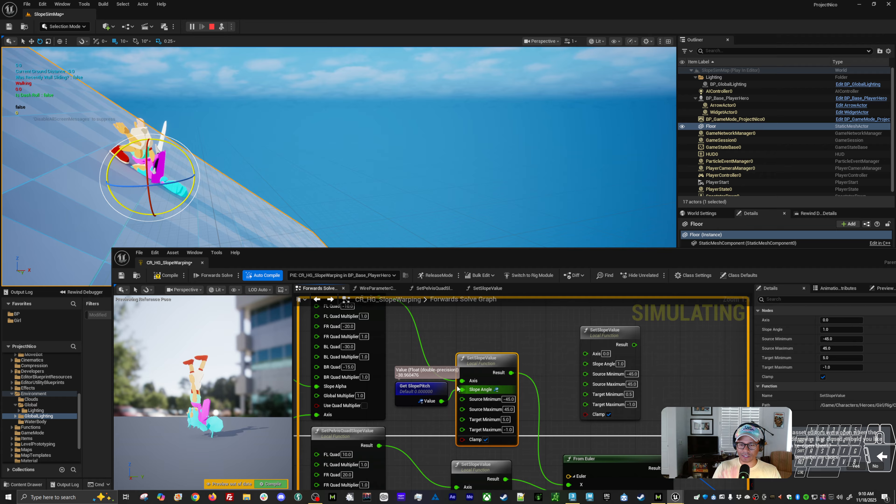
{"action": "left_click", "coordinate": [505, 419]}
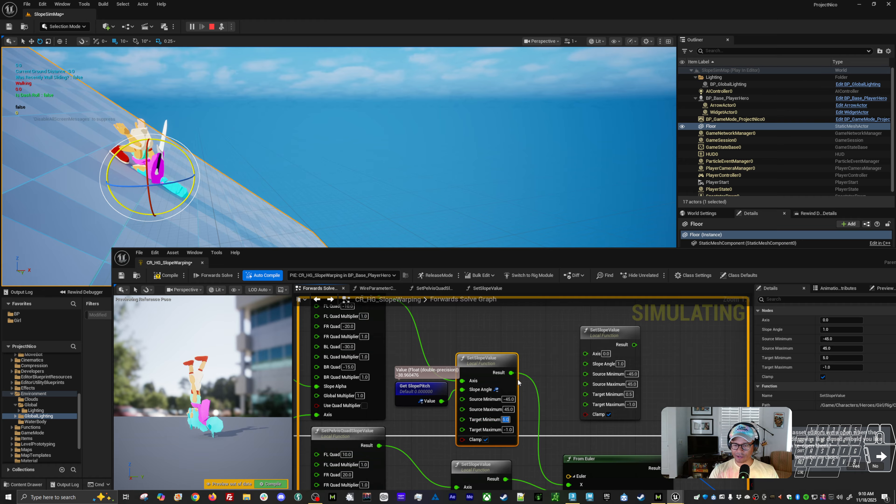
{"action": "type", "text": "1"}
{"action": "key", "text": "Return"}
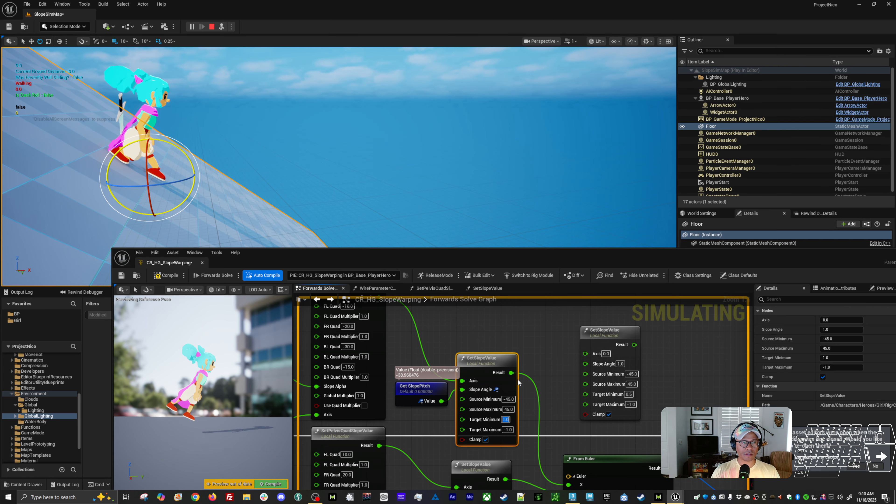
{"action": "type", "text": "2"}
{"action": "key", "text": "Return"}
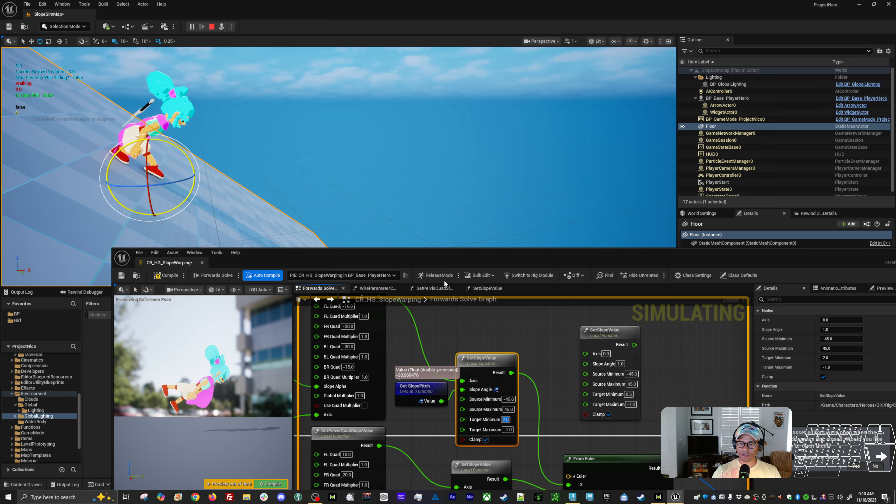
{"action": "key", "text": "Return"}
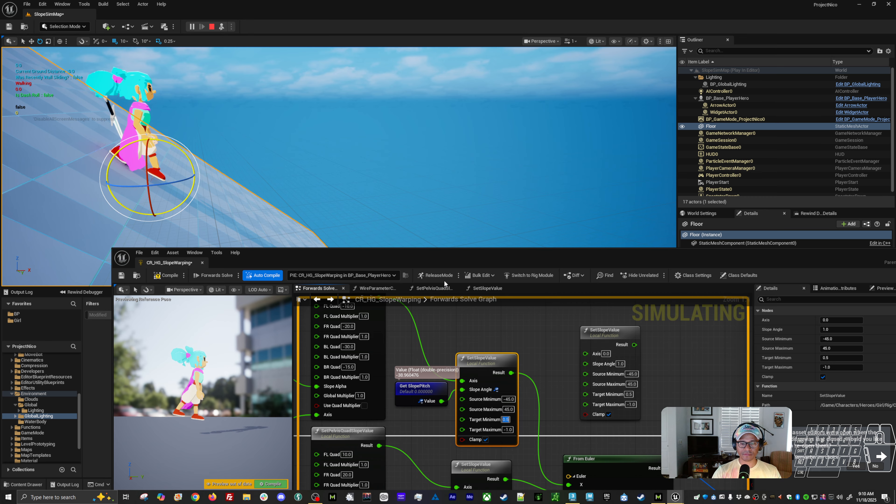
{"action": "type", "text": "1"}
{"action": "key", "text": "Return"}
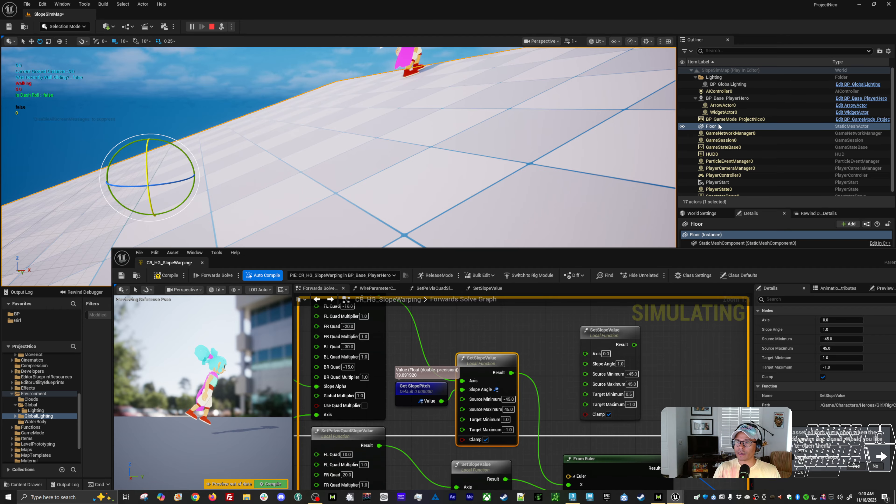
Reset the X and Y location of BP_Base_PlayerHero to 0, and bring the Control Rig graph back into view.
{"action": "left_click", "coordinate": [723, 99]}
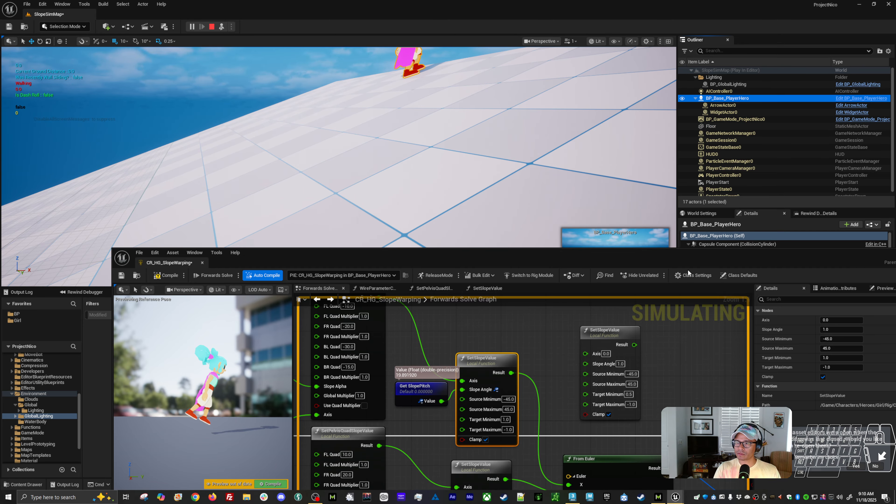
{"action": "left_click_drag", "start_coordinate": [757, 262], "coordinate": [644, 355]}
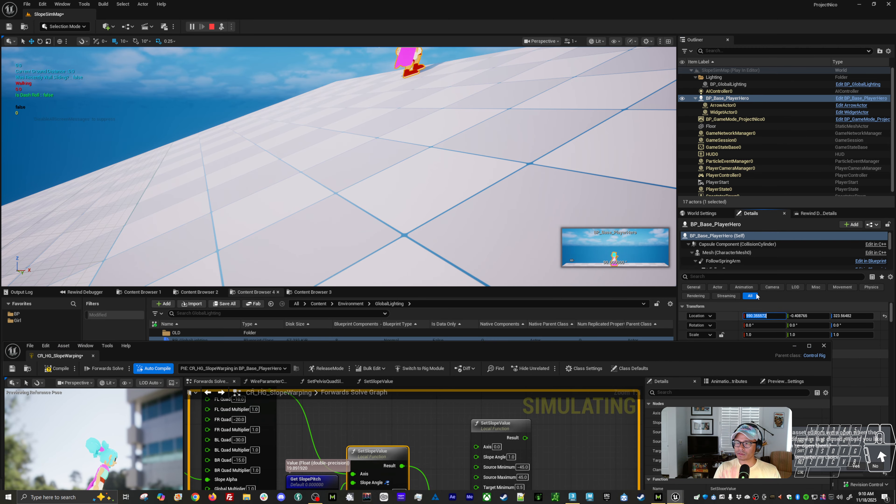
{"action": "type", "text": "0"}
{"action": "key", "text": "Tab"}
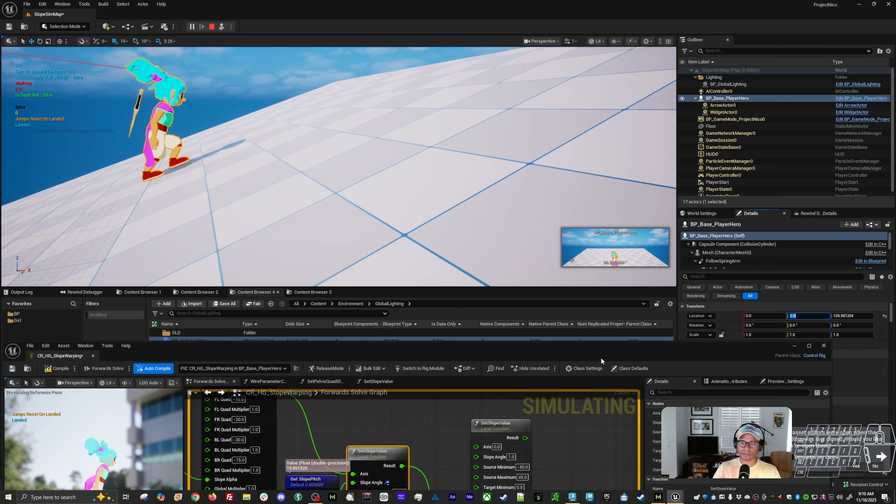
{"action": "left_click_drag", "start_coordinate": [601, 358], "coordinate": [641, 222]}
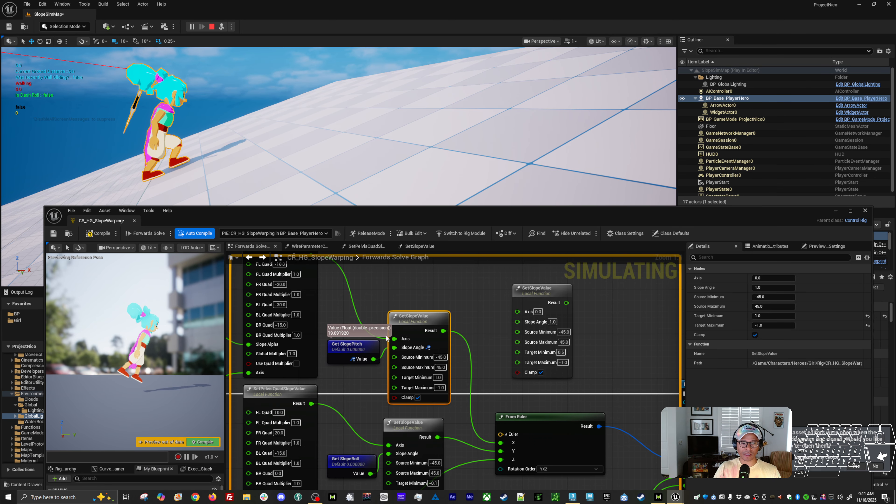
Try 1 and 2 as the pitch SetSlopeValue node's Target Maximum, and restore it to -1.
{"action": "left_click", "coordinate": [442, 357]}
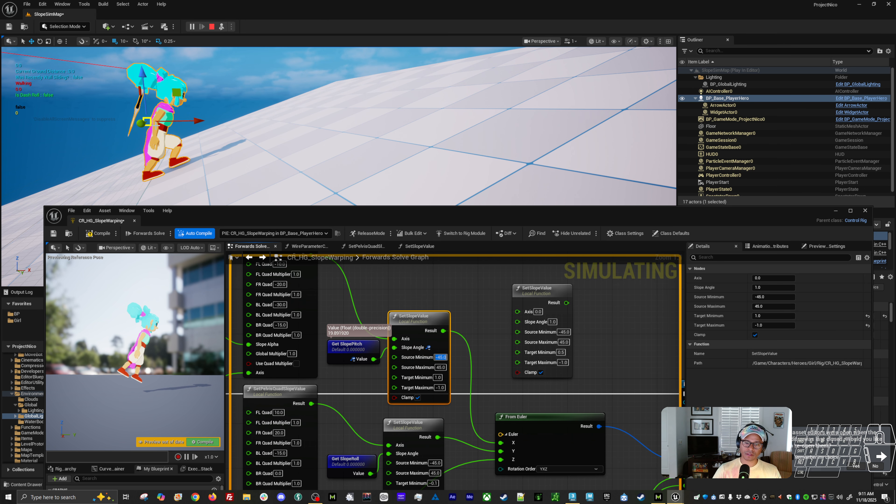
{"action": "left_click", "coordinate": [440, 387]}
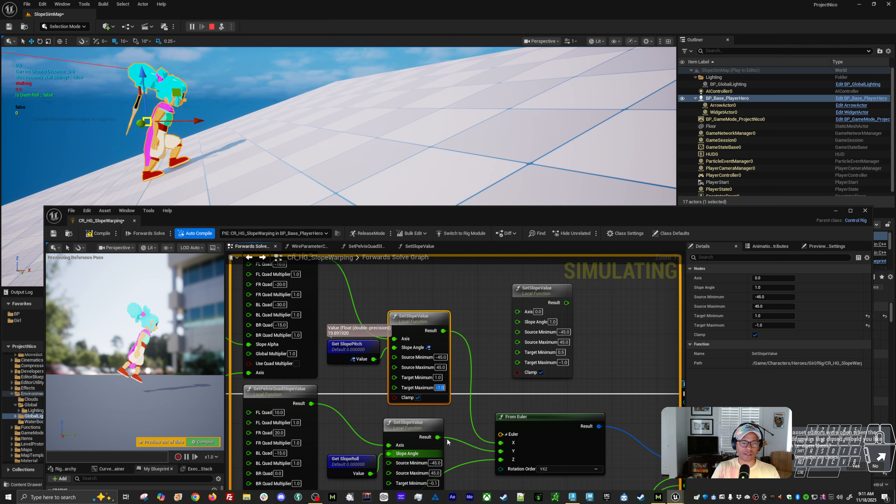
{"action": "type", "text": "1"}
{"action": "key", "text": "Return"}
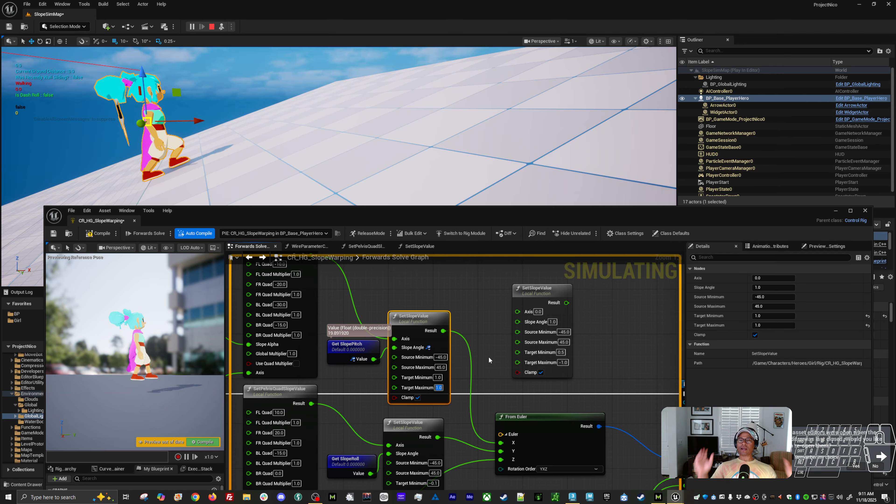
{"action": "type", "text": "2"}
{"action": "key", "text": "Return"}
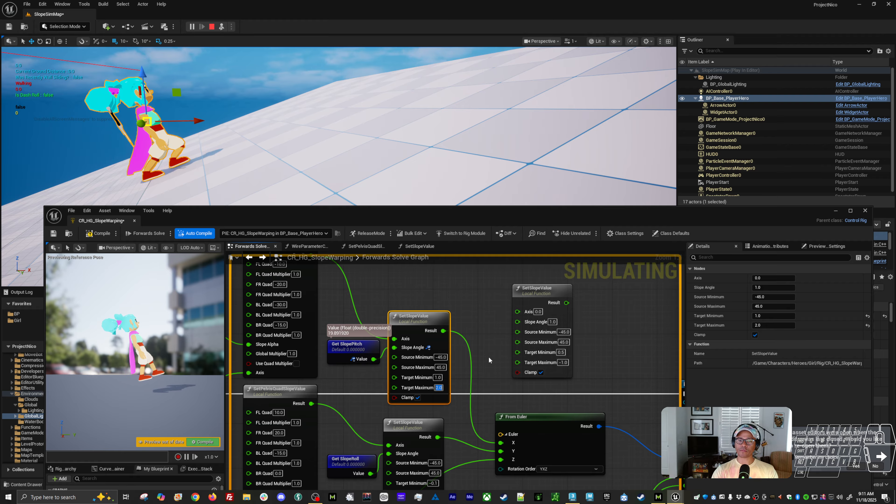
{"action": "type", "text": "-1"}
{"action": "key", "text": "Return"}
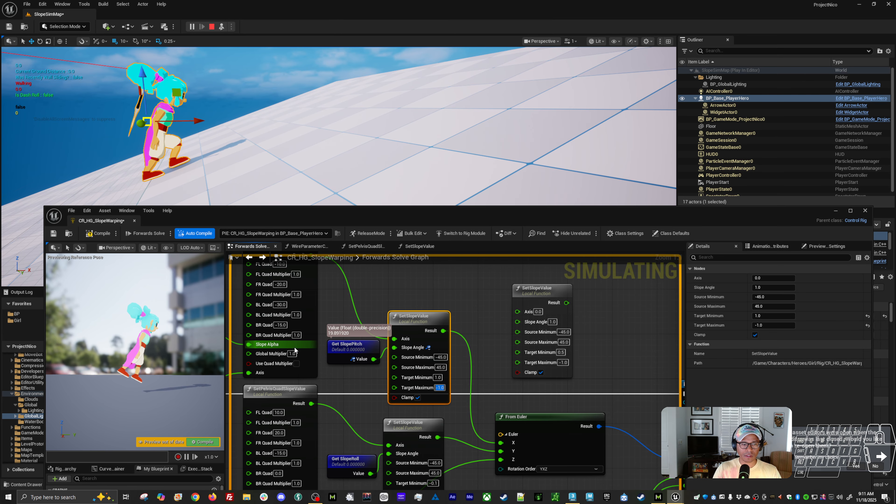
Level the Floor by setting its X and Y rotation to 0.
{"action": "right_click_drag", "start_coordinate": [460, 319], "coordinate": [464, 313]}
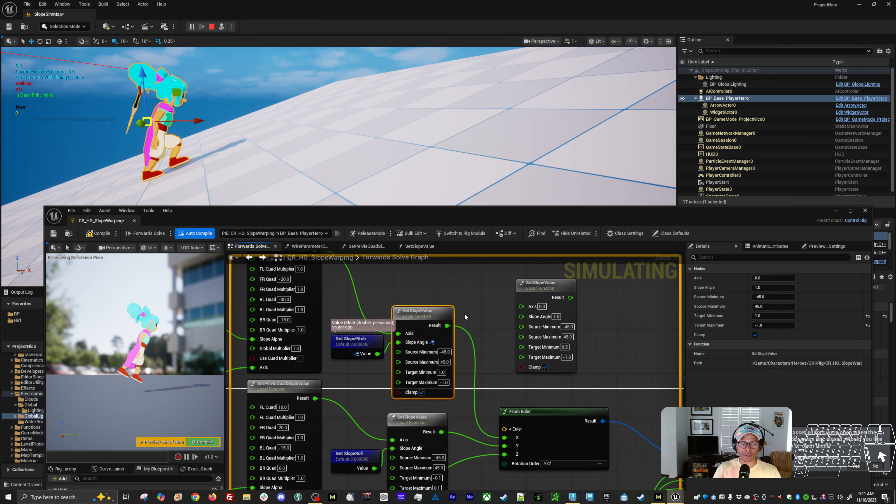
{"action": "left_click_drag", "start_coordinate": [751, 220], "coordinate": [699, 350]}
{"action": "left_click", "coordinate": [713, 127]}
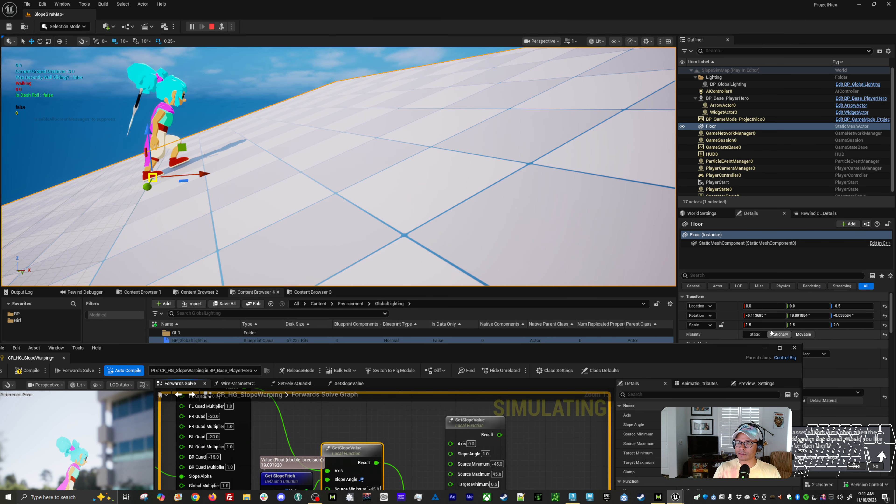
{"action": "left_click", "coordinate": [765, 314]}
{"action": "type", "text": "0"}
{"action": "key", "text": "Tab"}
{"action": "type", "text": "0"}
{"action": "key", "text": "Return"}
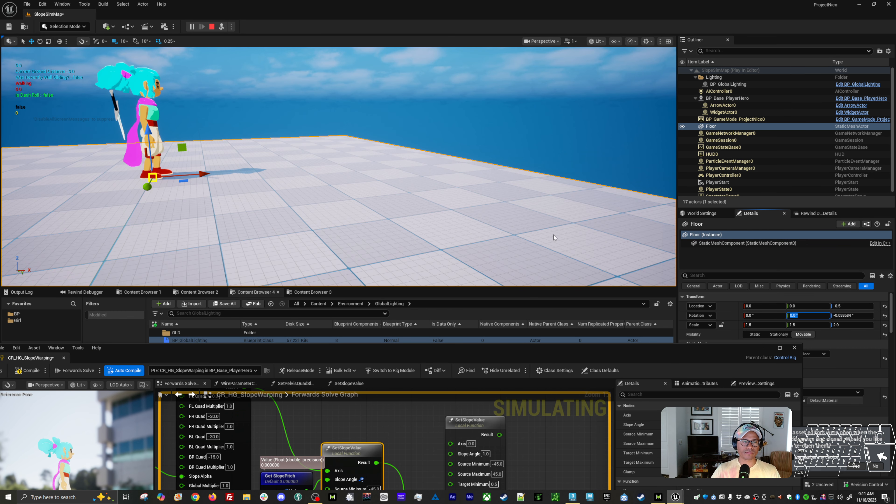
Uncover the roll SetSlopeValue node and rotate the Floor sideways in both directions beneath the character to test the roll.
{"action": "left_click_drag", "start_coordinate": [555, 236], "coordinate": [427, 227], "text": "alt"}
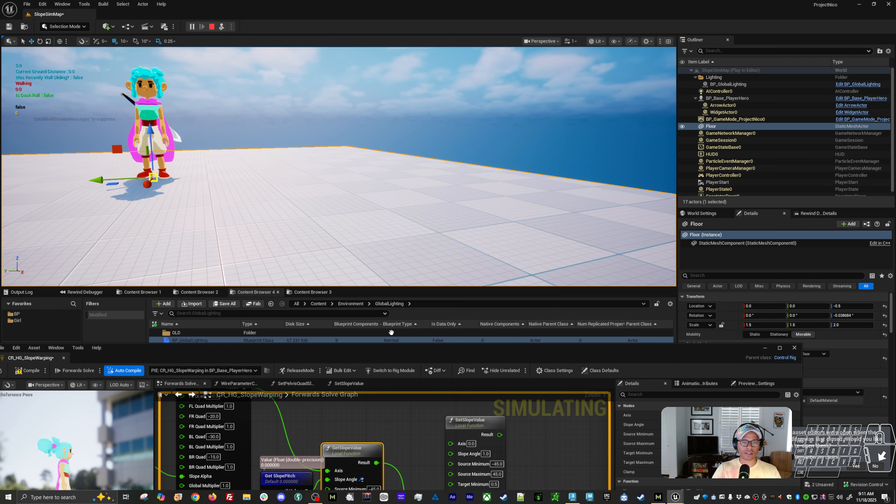
{"action": "left_click_drag", "start_coordinate": [396, 350], "coordinate": [447, 197]}
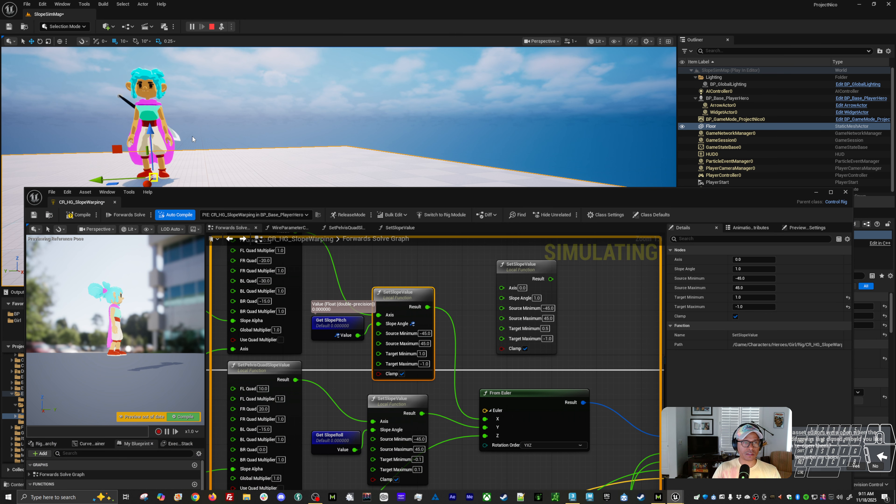
{"action": "key", "text": "e"}
{"action": "left_click_drag", "start_coordinate": [310, 152], "coordinate": [210, 160], "text": "ctrl"}
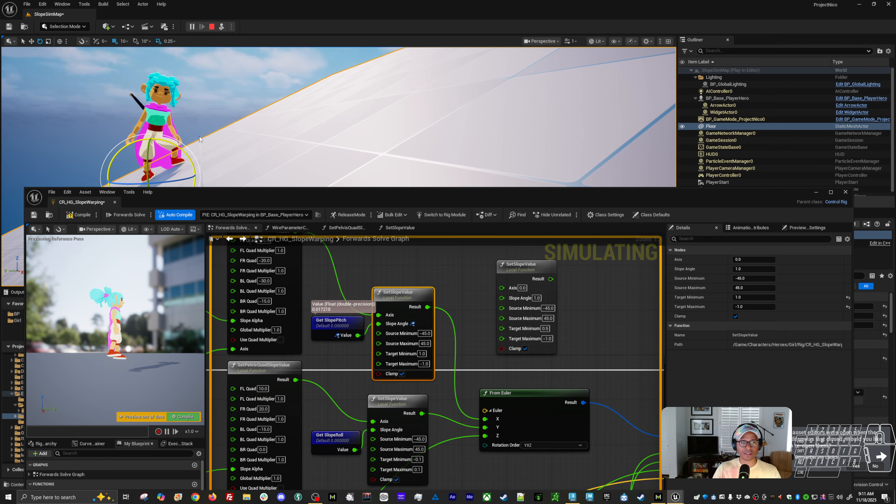
{"action": "left_click_drag", "start_coordinate": [217, 128], "coordinate": [251, 137], "text": "ctrl"}
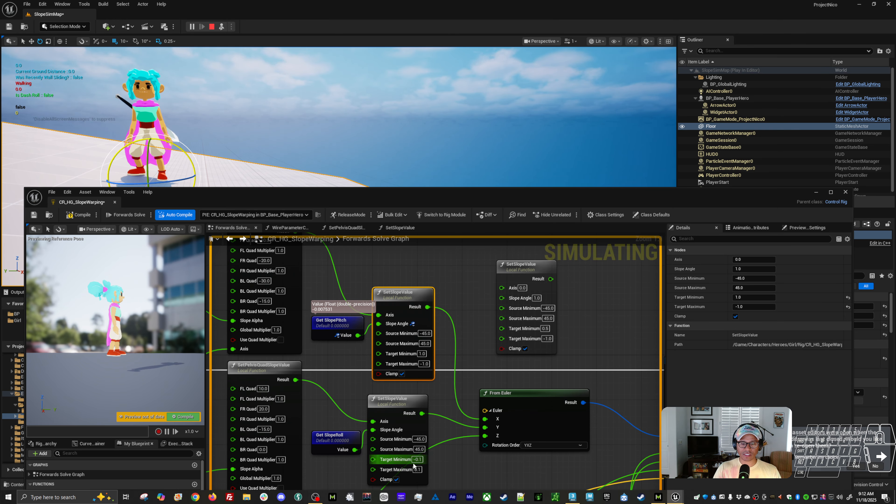
{"action": "mouse_move", "coordinate": [277, 138]}
{"action": "left_mouse_down", "text": "ctrl"}
{"action": "mouse_move", "coordinate": [285, 152]}
{"action": "mouse_move", "coordinate": [262, 130]}
{"action": "mouse_move", "coordinate": [306, 178]}
{"action": "mouse_move", "coordinate": [264, 142]}
{"action": "mouse_move", "coordinate": [270, 150]}
{"action": "left_mouse_up", "text": "ctrl"}
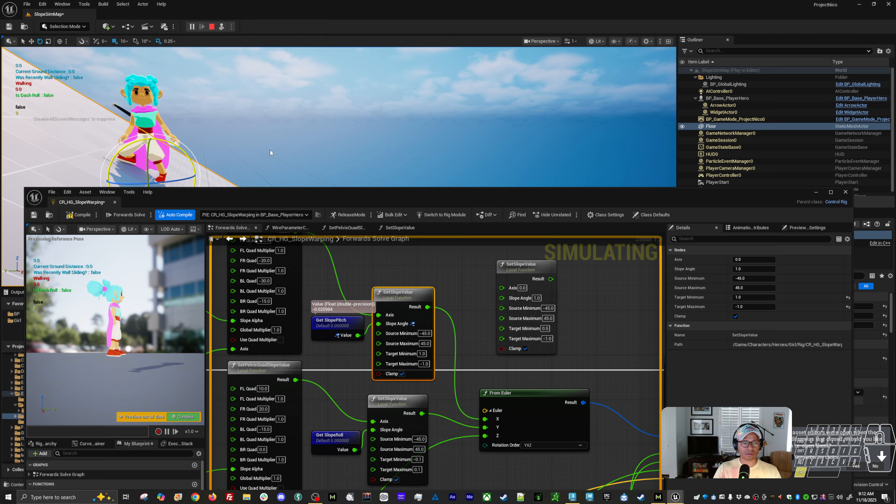
Try 1 and 2 as the roll SetSlopeValue node's Target Minimum, and restore it to -0.1.
{"action": "left_click", "coordinate": [418, 460]}
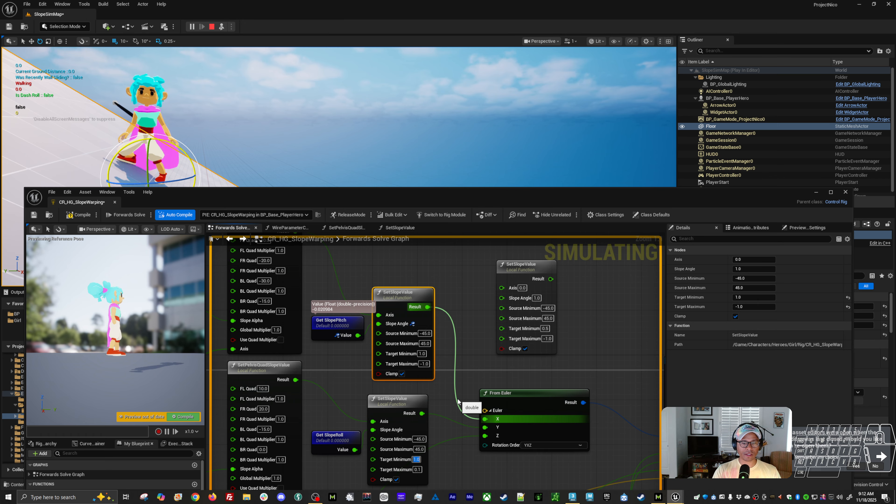
{"action": "type", "text": "2"}
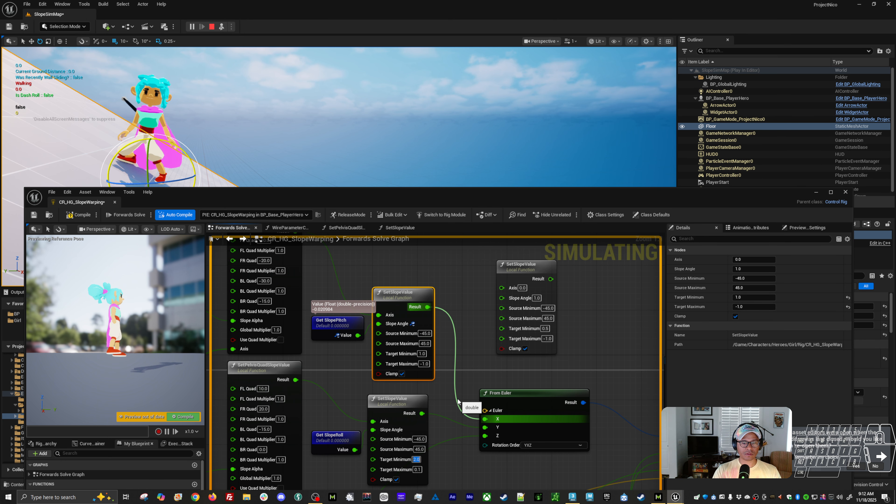
{"action": "type", "text": "1"}
{"action": "key", "text": "Return"}
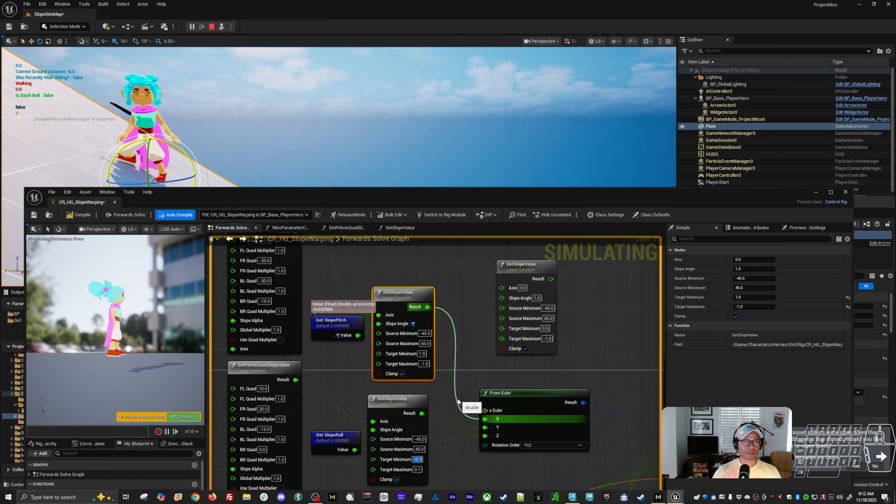
Set the roll SetSlopeValue node's Target Maximum to -1 and watch the Value output of the Get SlopeRoll node.
{"action": "left_click_drag", "start_coordinate": [457, 401], "coordinate": [498, 419]}
{"action": "left_click", "coordinate": [417, 469]}
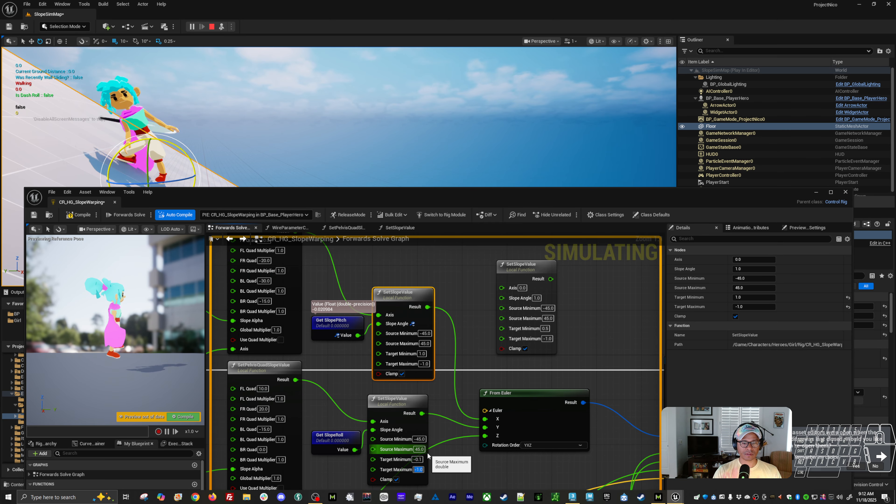
{"action": "right_click", "coordinate": [354, 450]}
{"action": "left_click", "coordinate": [462, 461]}
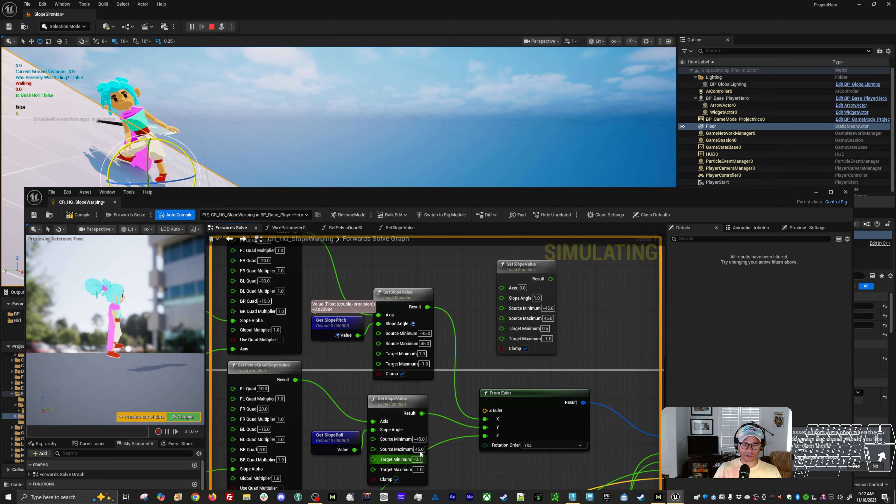
{"action": "right_click", "coordinate": [355, 450]}
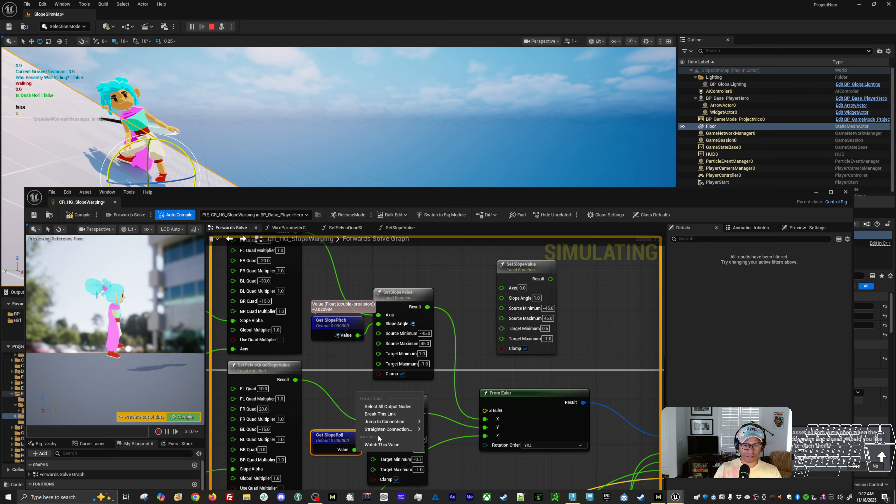
{"action": "left_click", "coordinate": [381, 445]}
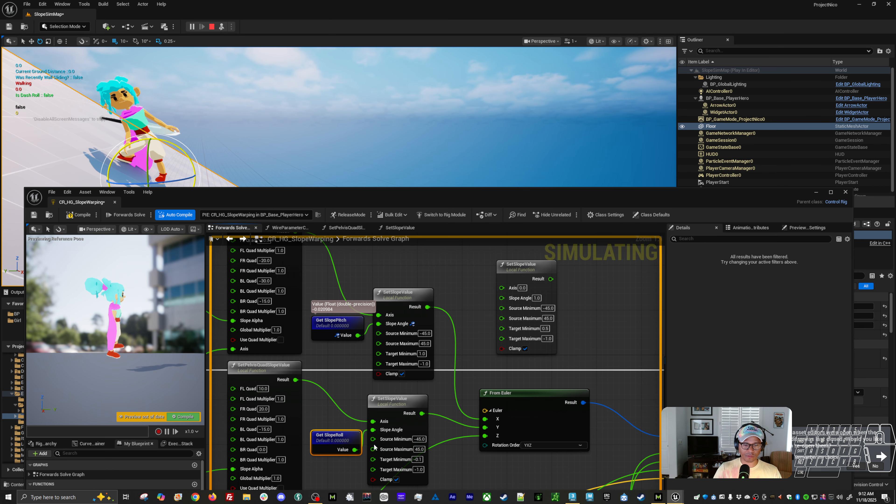
Set the roll SetSlopeValue node's Target Maximum to 0.1.
{"action": "left_click", "coordinate": [420, 469]}
{"action": "key", "text": "BackSpace"}
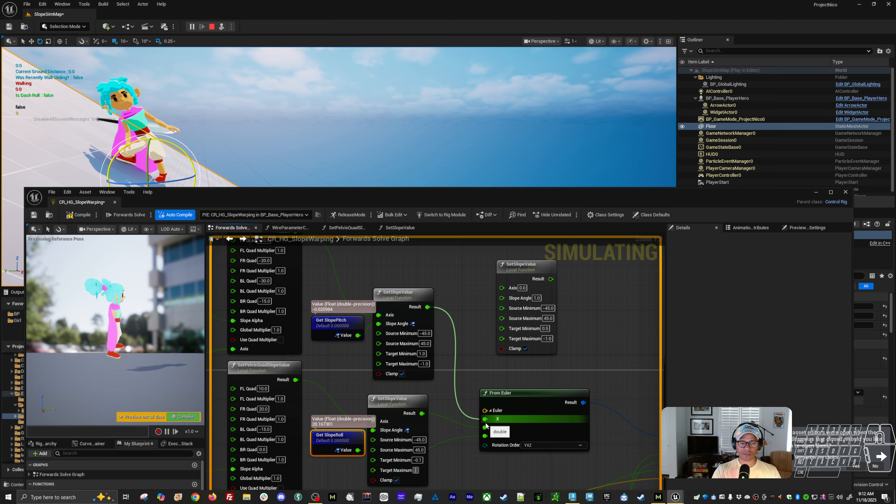
{"action": "type", "text": "0.1"}
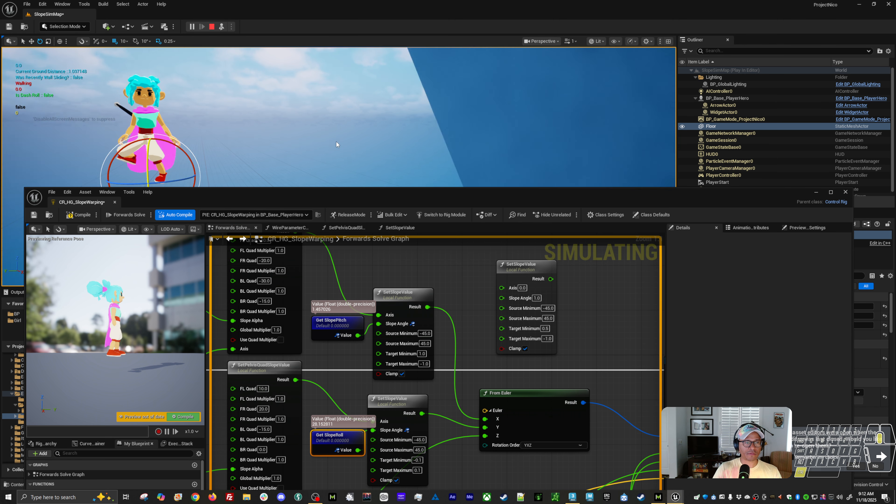
Release the mouse from the running game, uncover the Floor's transform values and set its Y rotation to 0.
{"action": "left_click", "coordinate": [335, 142]}
{"action": "key", "text": "shift+F1"}
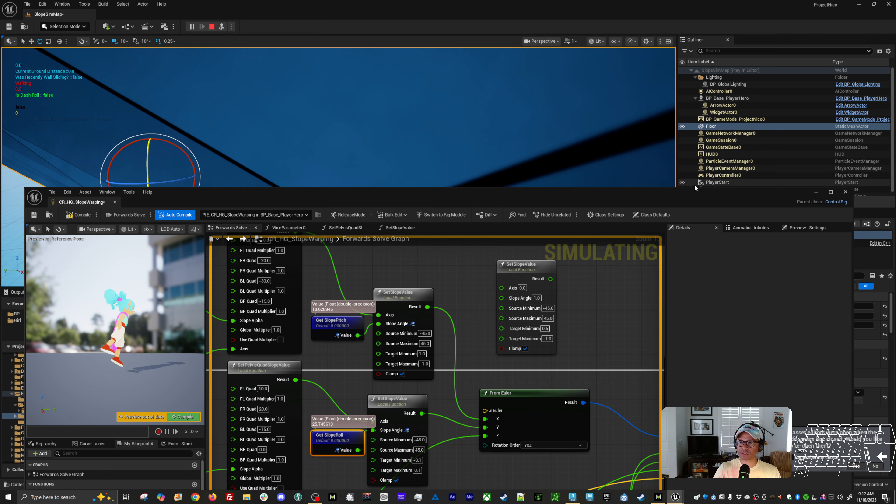
{"action": "left_click_drag", "start_coordinate": [744, 196], "coordinate": [631, 253]}
{"action": "left_click", "coordinate": [798, 316]}
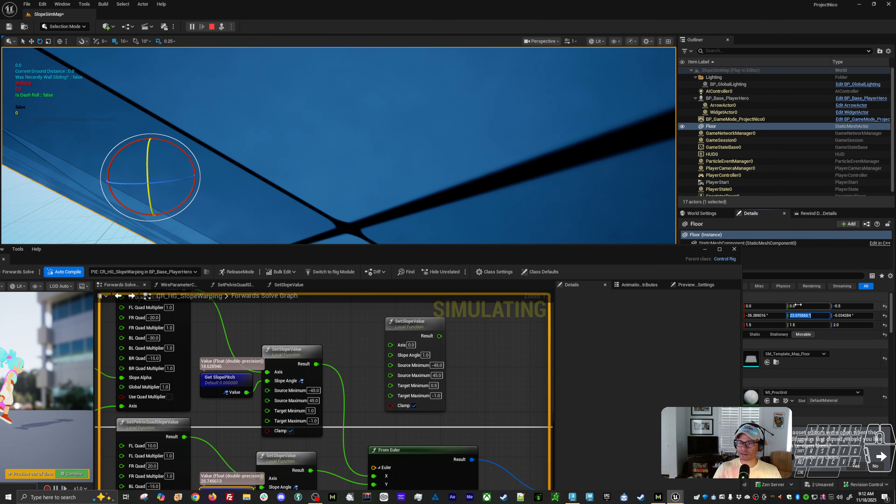
{"action": "type", "text": "0"}
{"action": "key", "text": "Return"}
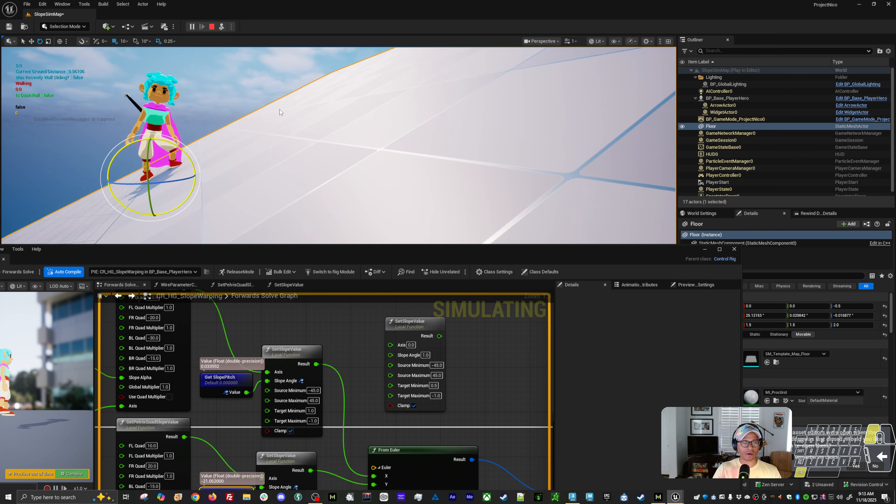
Uncover the roll SetSlopeValue node and try 2 and 1 as its Target Minimum before setting it to -1.
{"action": "left_click_drag", "start_coordinate": [372, 263], "coordinate": [401, 194]}
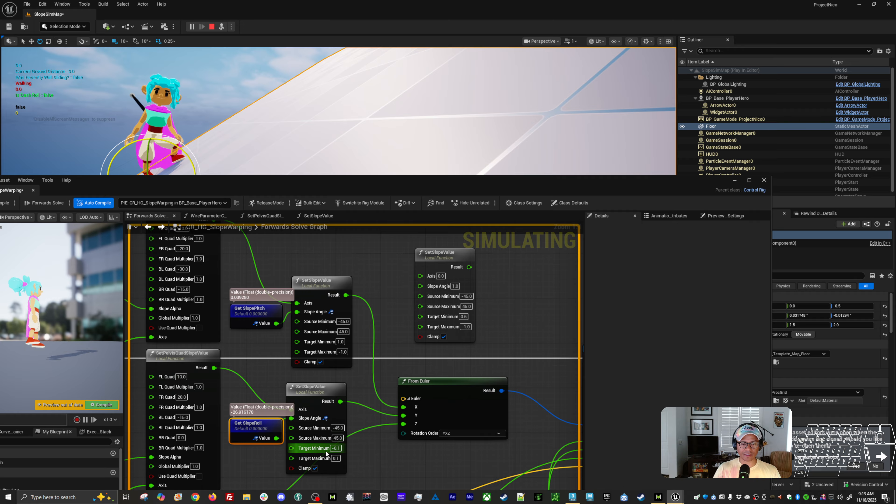
{"action": "left_click", "coordinate": [337, 447]}
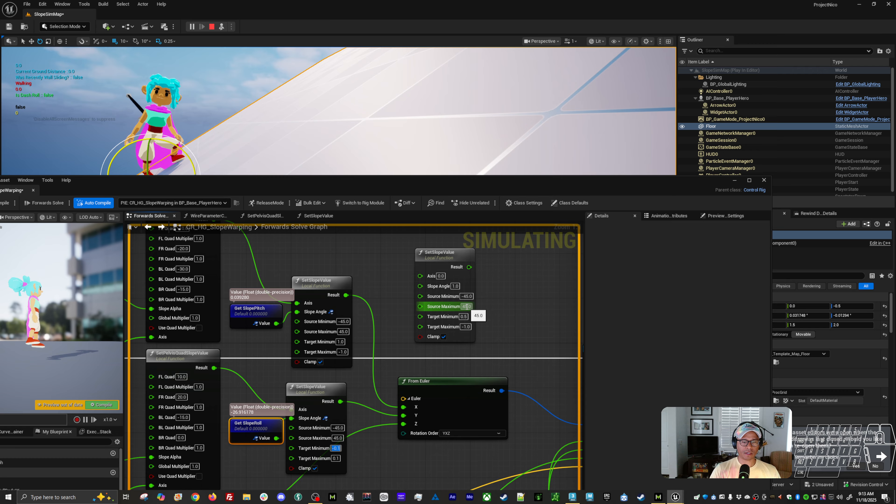
{"action": "key", "text": "Return"}
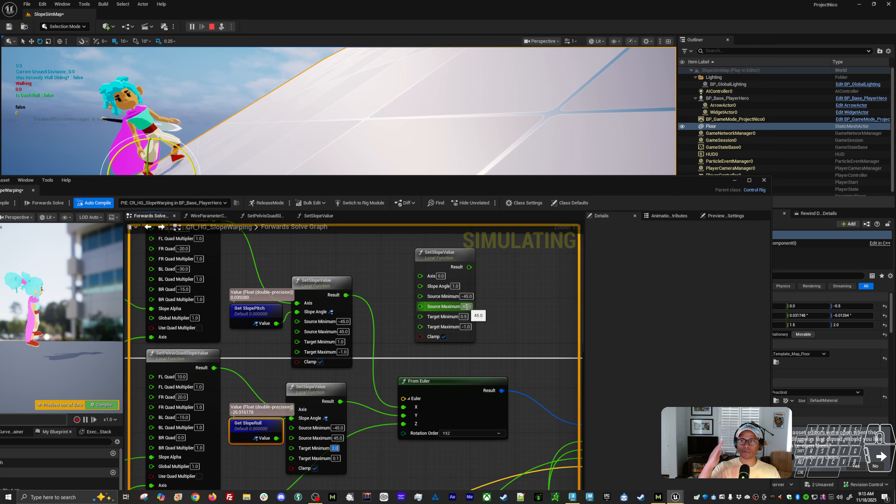
{"action": "type", "text": "1"}
{"action": "key", "text": "Return"}
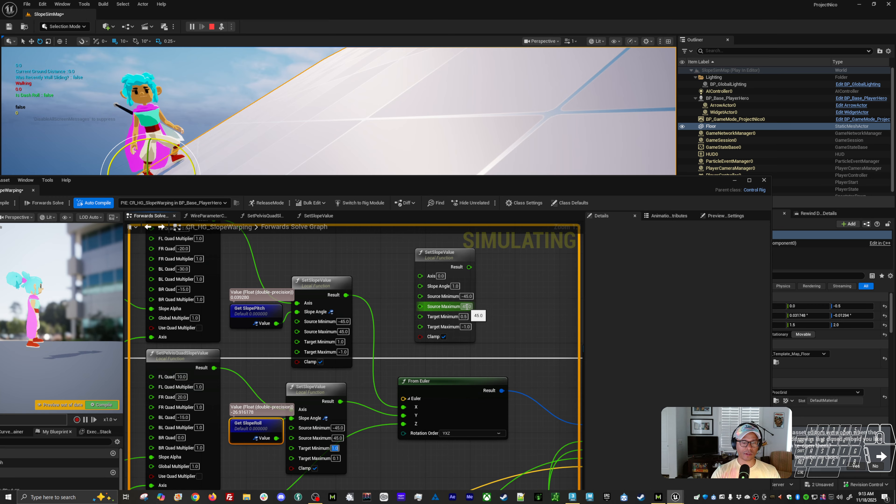
{"action": "type", "text": "-"}
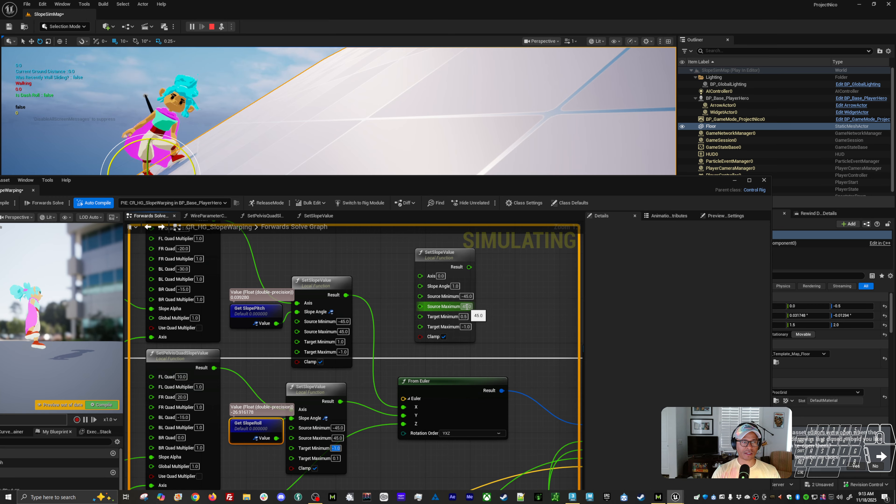
{"action": "type", "text": "1.0"}
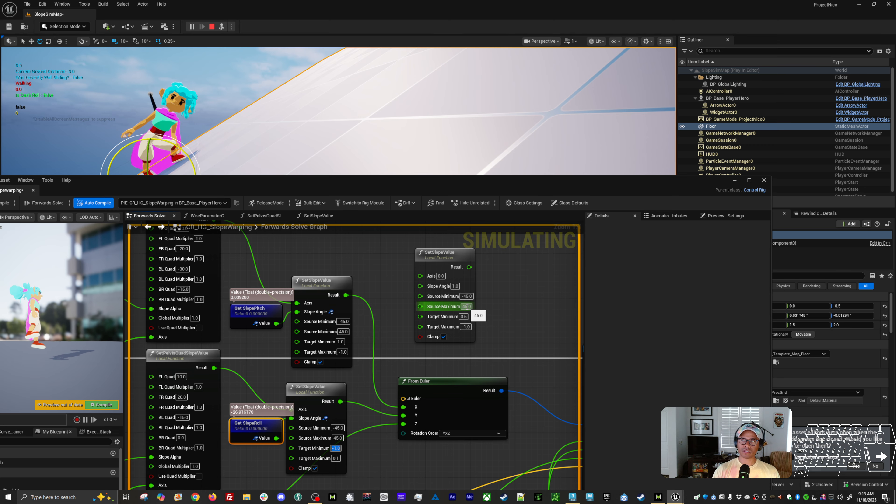
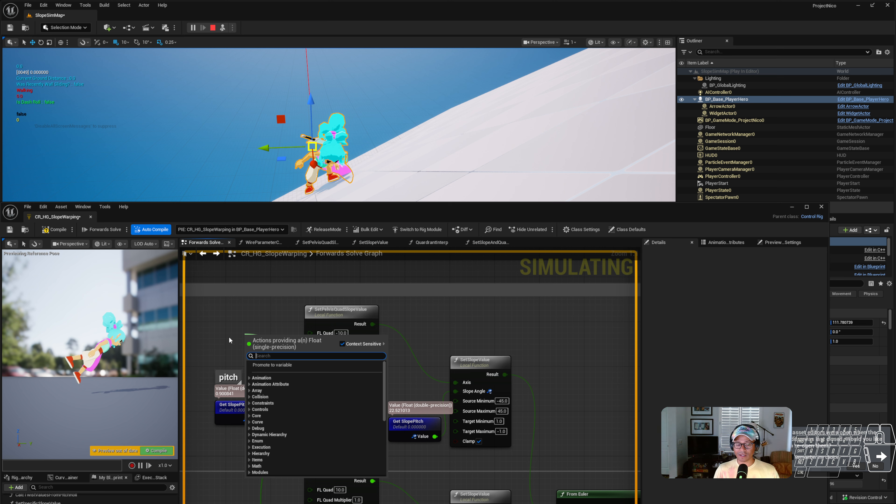
{"action": "left_click", "coordinate": [229, 337]}
{"action": "left_click_drag", "start_coordinate": [309, 332], "coordinate": [237, 328]}
{"action": "left_click", "coordinate": [236, 324]}
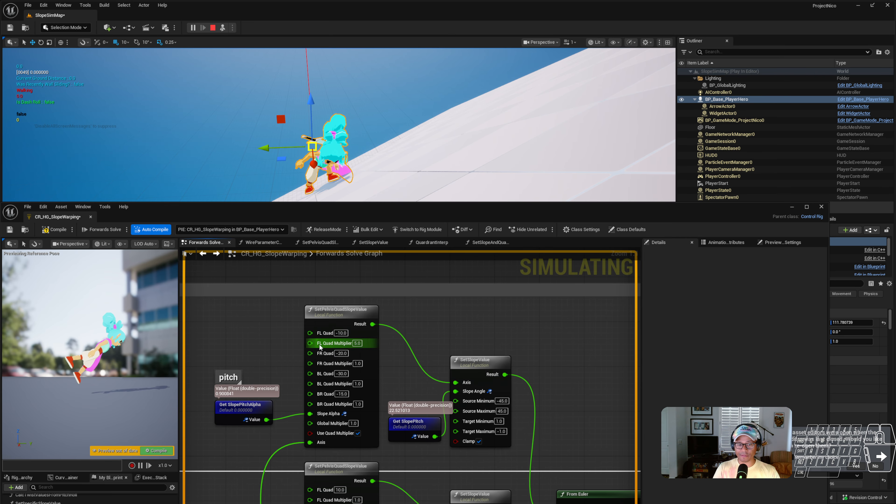
Set the pitch SetPelvisQuadSlopeValue node's FL Quad Multiplier to 1.0 and turn off its Use Quad Multiplier option.
{"action": "left_click", "coordinate": [356, 343]}
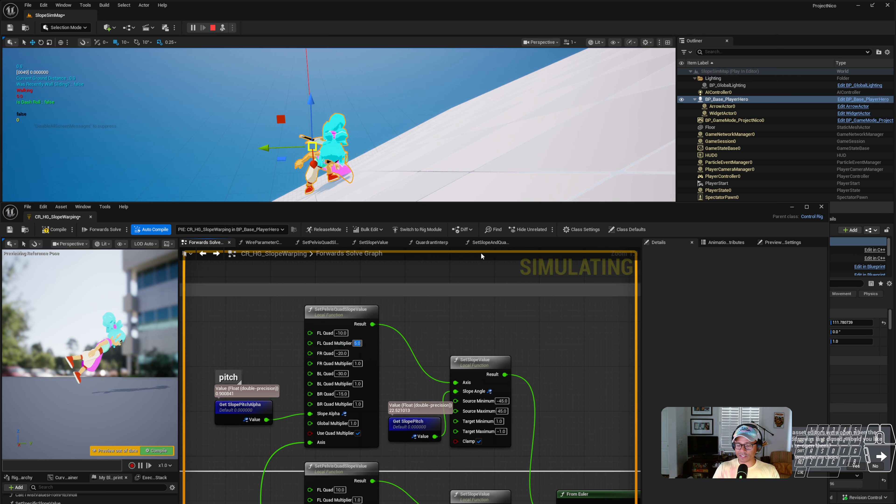
{"action": "type", "text": "1.0"}
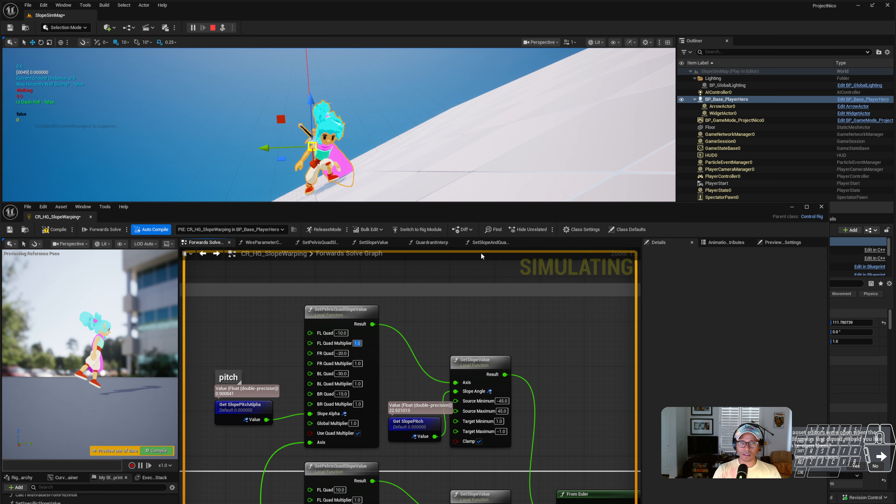
{"action": "key", "text": "Left"}
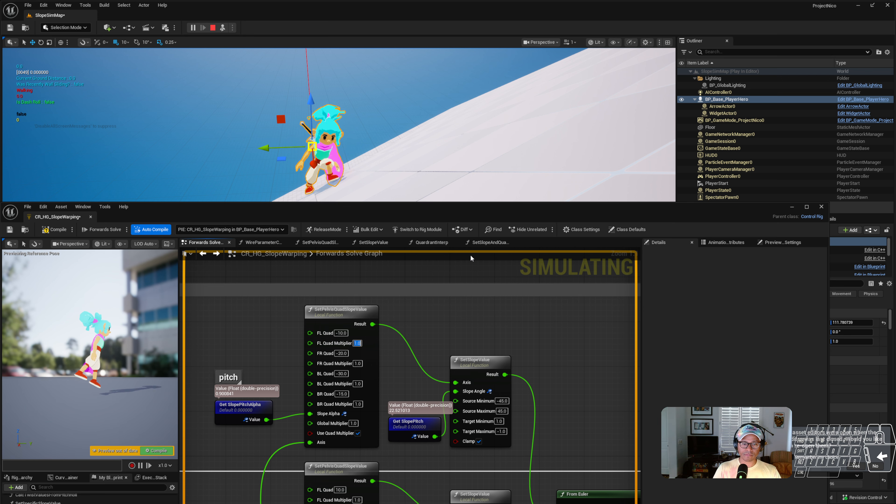
{"action": "left_click", "coordinate": [357, 433]}
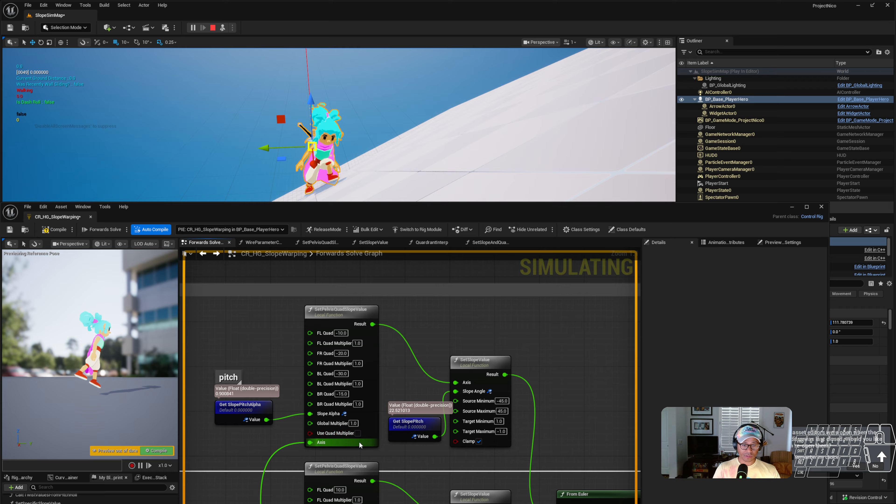
Try 10 and 0 as the pitch SetPelvisQuadSlopeValue node's Global Multiplier.
{"action": "left_click", "coordinate": [352, 423]}
{"action": "type", "text": "1"}
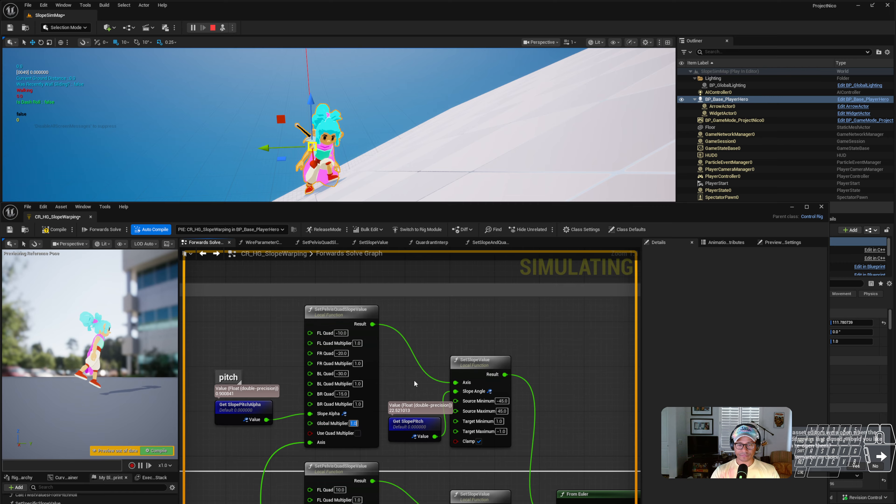
{"action": "type", "text": "0"}
{"action": "key", "text": "Return"}
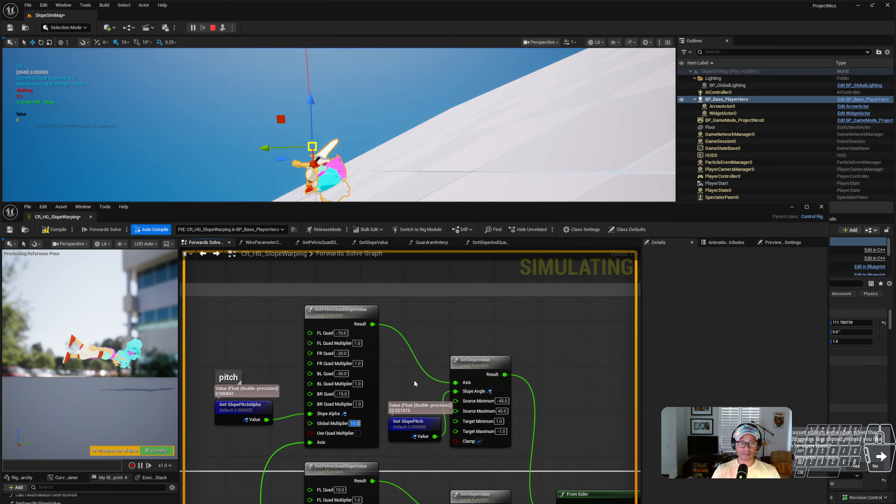
{"action": "type", "text": "0"}
{"action": "key", "text": "Return"}
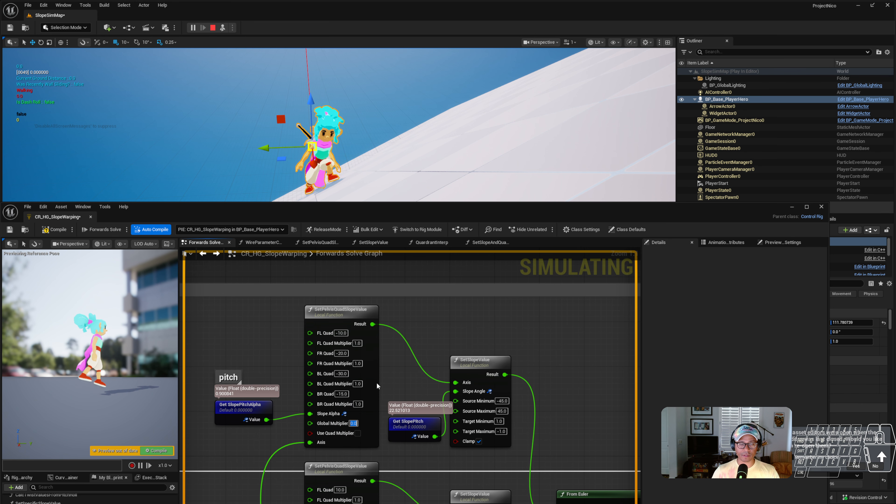
Try 1, 5 and 0 as the yaw SetPelvisQuadSlopeValue node's Global Multiplier before setting it to 1.
{"action": "left_click_drag", "start_coordinate": [399, 134], "coordinate": [374, 148], "text": "alt"}
{"action": "right_click_drag", "start_coordinate": [416, 458], "coordinate": [404, 201]}
{"action": "left_click", "coordinate": [341, 471]}
{"action": "type", "text": "1"}
{"action": "key", "text": "Return"}
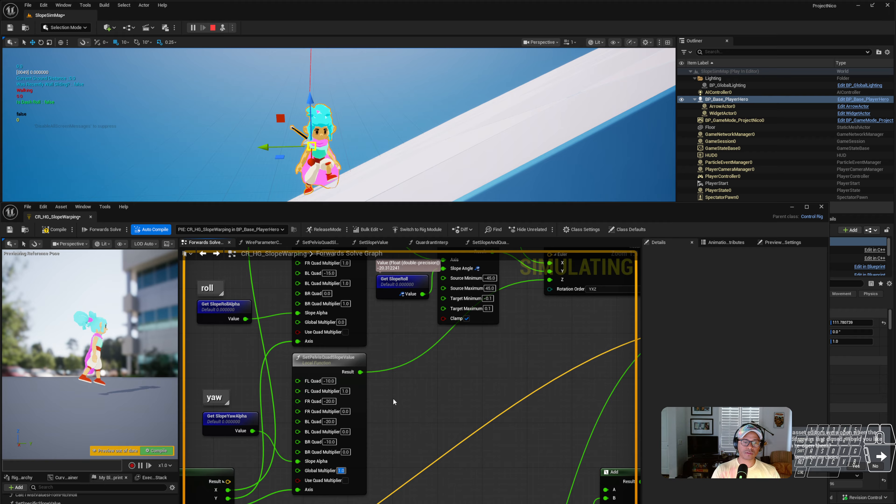
{"action": "type", "text": "5"}
{"action": "key", "text": "Return"}
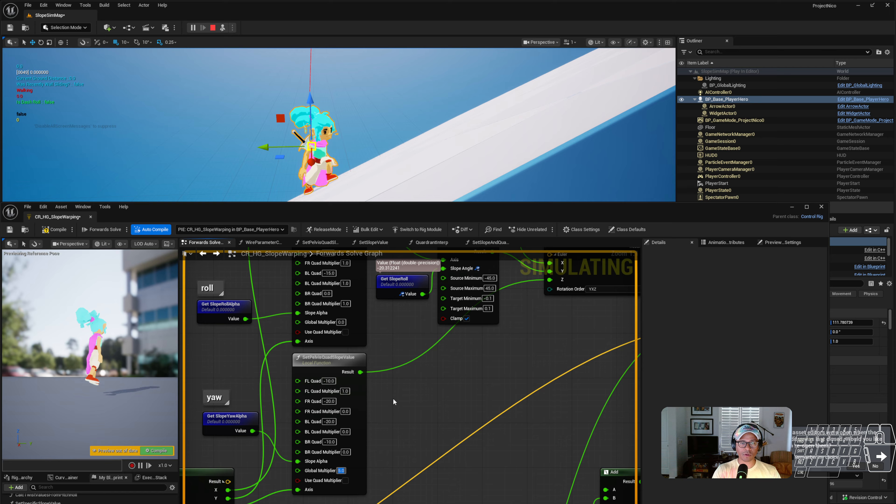
{"action": "type", "text": "0"}
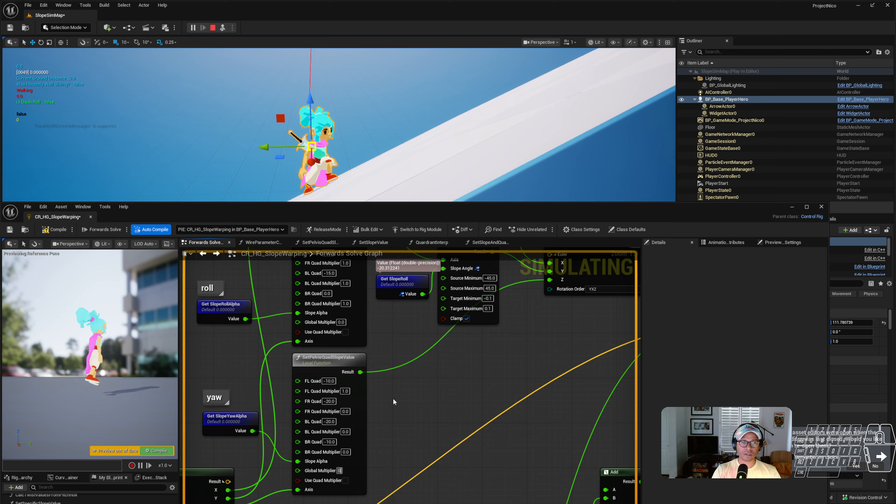
{"action": "key", "text": "Return"}
{"action": "type", "text": "1."}
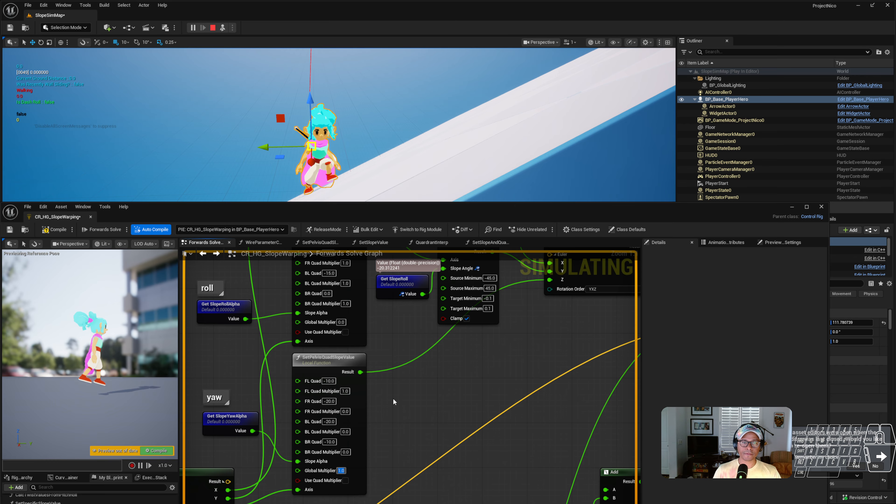
{"action": "key", "text": "Return"}
Set the Global Multiplier of the roll and pitch SetPelvisQuadSlopeValue nodes to 1.
{"action": "right_click_drag", "start_coordinate": [398, 369], "coordinate": [397, 501]}
{"action": "left_click", "coordinate": [341, 323]}
{"action": "type", "text": "1"}
{"action": "right_click_drag", "start_coordinate": [393, 355], "coordinate": [389, 416]}
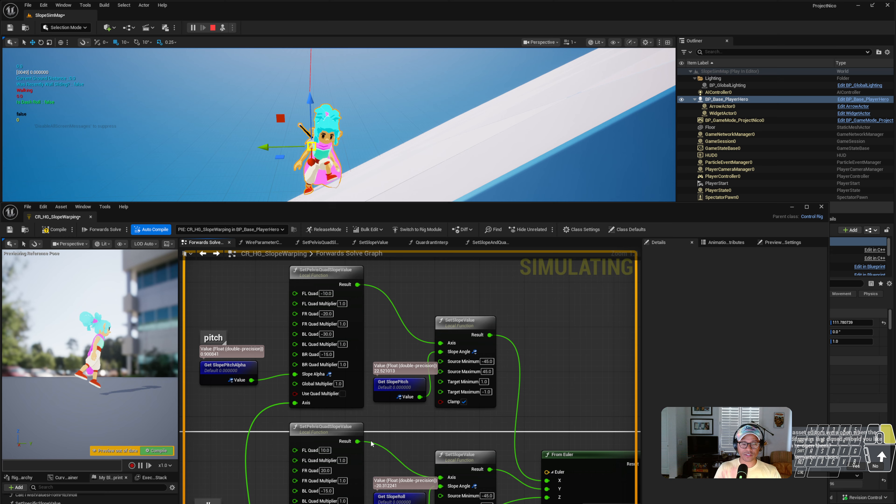
Duplicate the pitch, roll and yaw SetPelvisQuadSlopeValue nodes and place the copies beyond the pitch SetSlopeValue node.
{"action": "right_click_drag", "start_coordinate": [364, 407], "coordinate": [357, 377]}
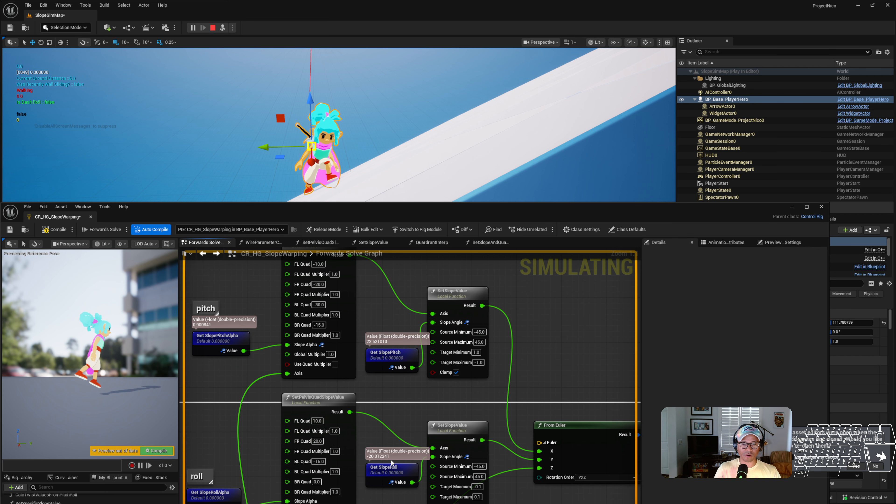
{"action": "right_click_drag", "start_coordinate": [391, 462], "coordinate": [392, 348]}
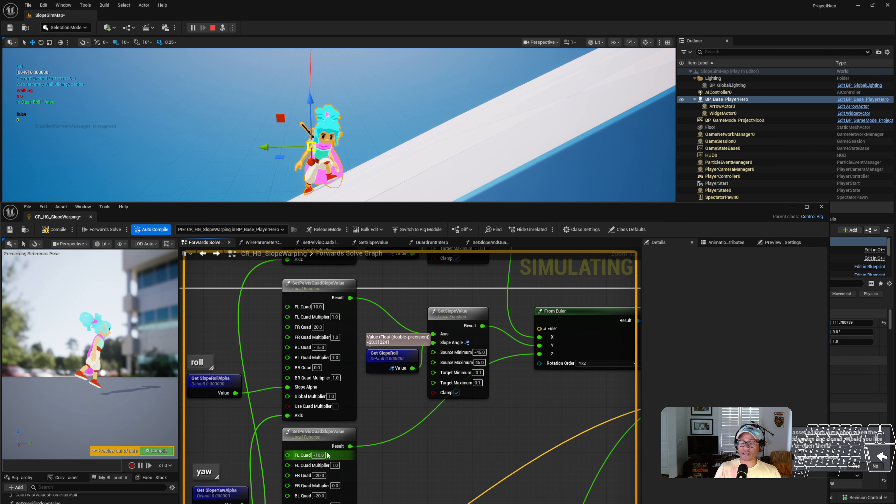
{"action": "right_click_drag", "start_coordinate": [315, 254], "coordinate": [321, 344]}
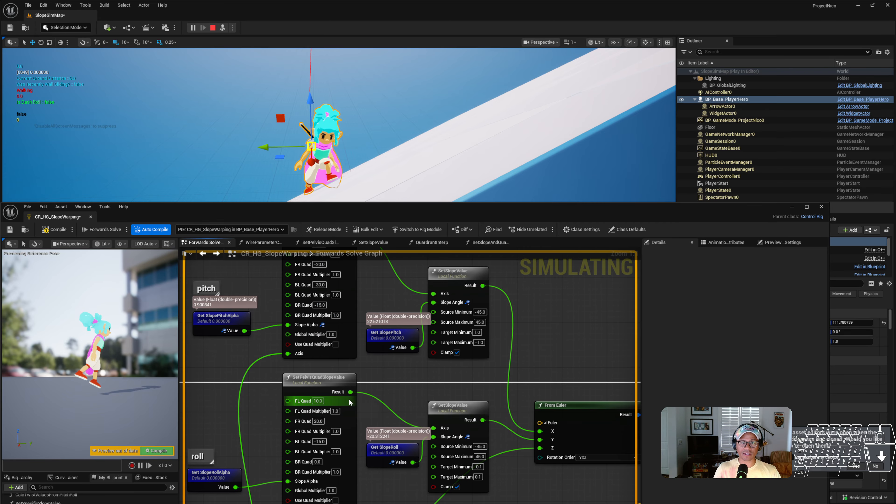
{"action": "right_click_drag", "start_coordinate": [378, 391], "coordinate": [380, 430]}
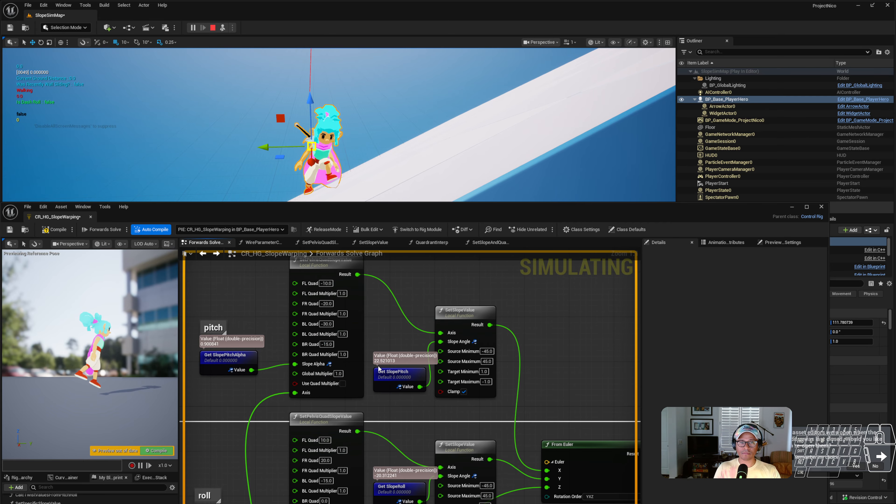
{"action": "key", "text": "ctrl+z"}
Try -20 as the pitch SetPelvisQuadSlopeValue node's FL Quad.
{"action": "right_click_drag", "start_coordinate": [396, 289], "coordinate": [356, 285]}
{"action": "left_click", "coordinate": [287, 278]}
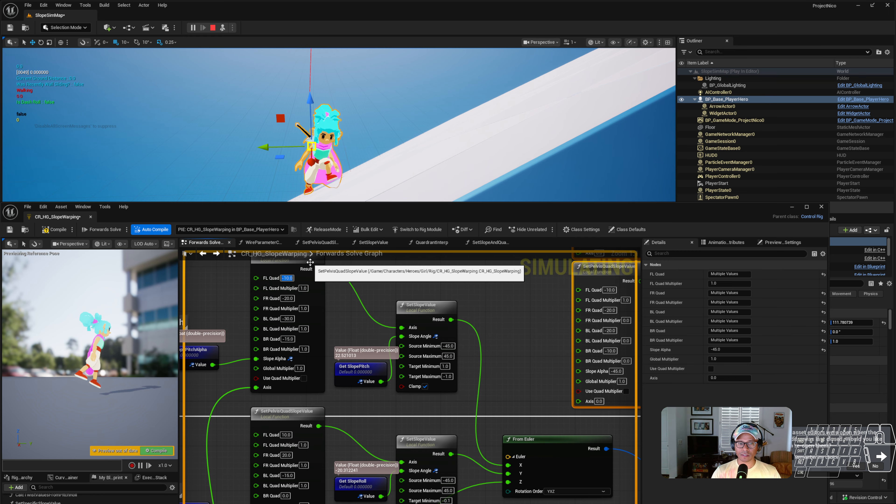
{"action": "type", "text": "-20"}
{"action": "key", "text": "Return"}
Try -10 and -50 as the roll SetPelvisQuadSlopeValue node's FL Quad before setting it back to 10.
{"action": "right_click_drag", "start_coordinate": [352, 426], "coordinate": [358, 381]}
{"action": "left_click", "coordinate": [293, 389]}
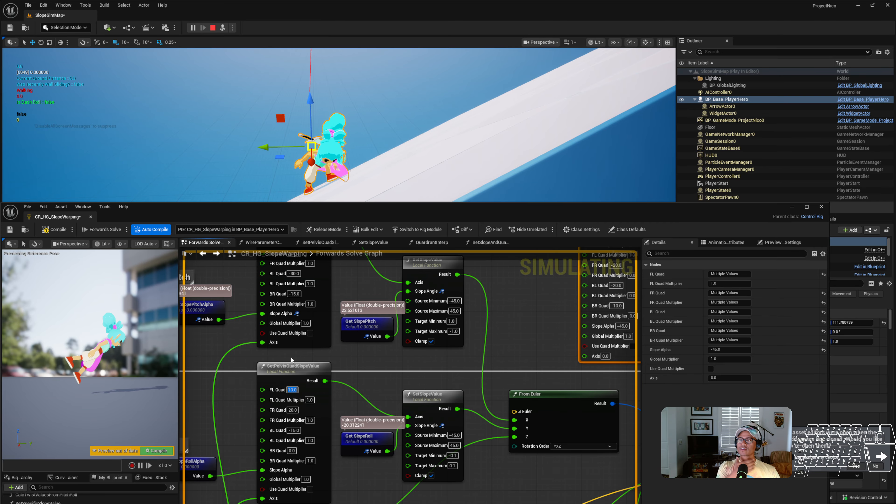
{"action": "type", "text": "-10"}
{"action": "key", "text": "Return"}
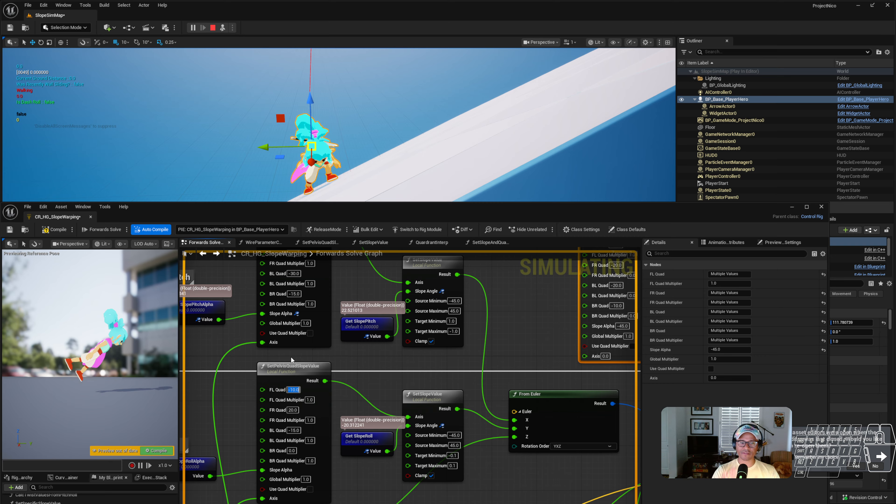
{"action": "type", "text": "-"}
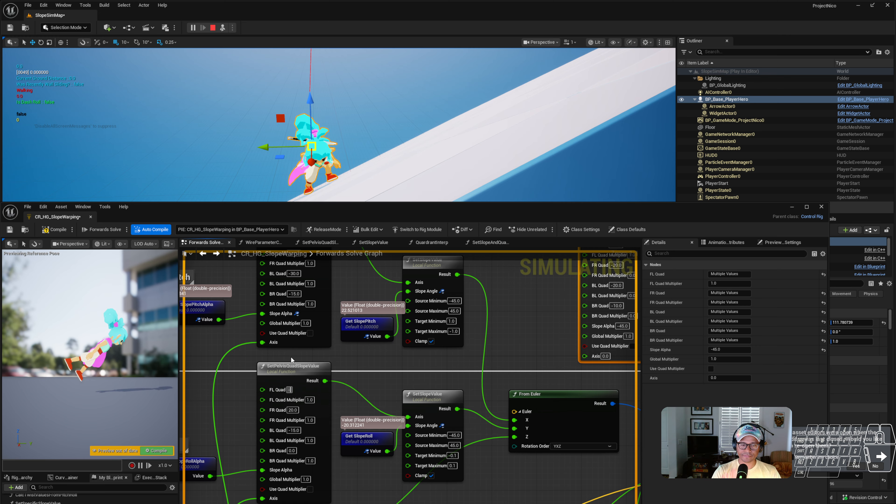
{"action": "type", "text": "50"}
{"action": "key", "text": "Return"}
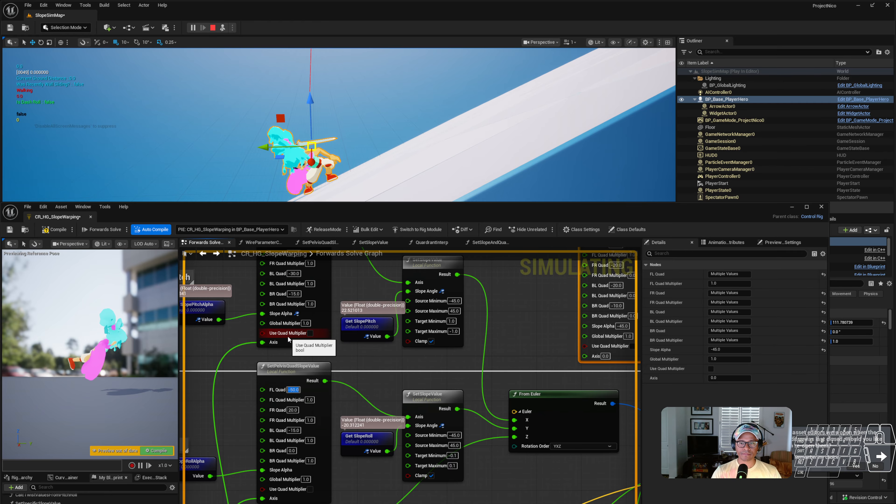
{"action": "right_click_drag", "start_coordinate": [527, 315], "coordinate": [500, 298]}
{"action": "left_click", "coordinate": [265, 387]}
{"action": "type", "text": "10"}
{"action": "key", "text": "Return"}
Try 0 as the yaw SetPelvisQuadSlopeValue node's FL Quad and set it back to -10.
{"action": "right_click_drag", "start_coordinate": [334, 394], "coordinate": [344, 339]}
{"action": "right_click_drag", "start_coordinate": [346, 422], "coordinate": [353, 393]}
{"action": "left_click", "coordinate": [287, 453]}
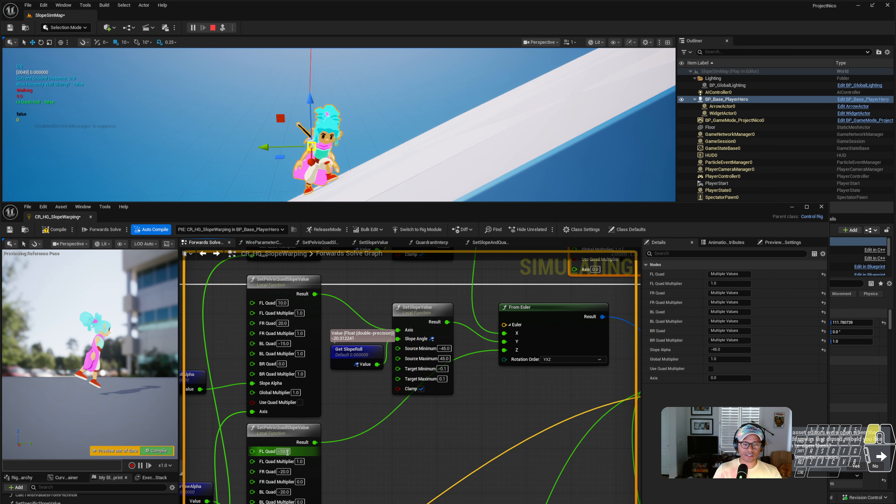
{"action": "type", "text": "0"}
{"action": "key", "text": "Return"}
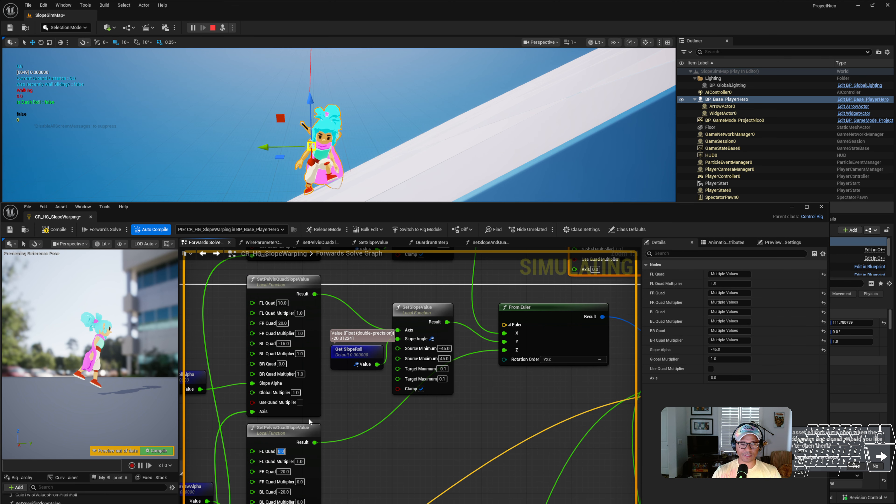
{"action": "type", "text": "-10"}
{"action": "key", "text": "Return"}
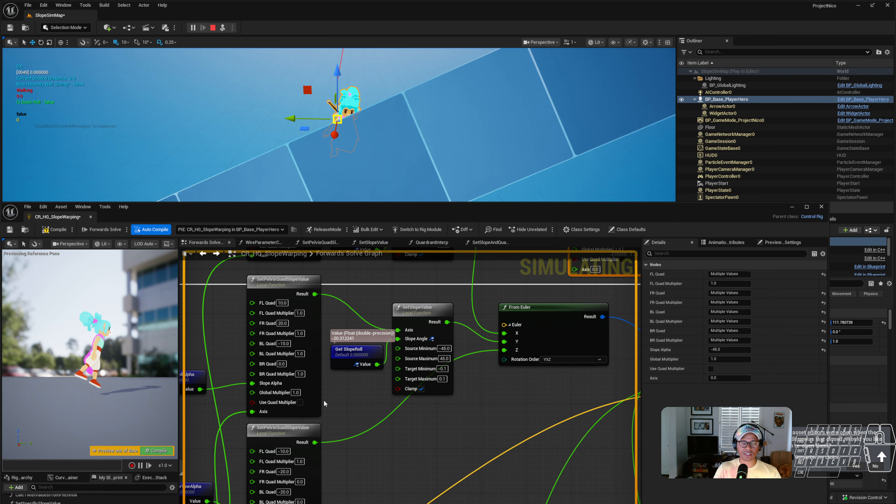
Uncover the level's details, select the Floor and set its X rotation to -25.
{"action": "right_click_drag", "start_coordinate": [368, 400], "coordinate": [372, 399]}
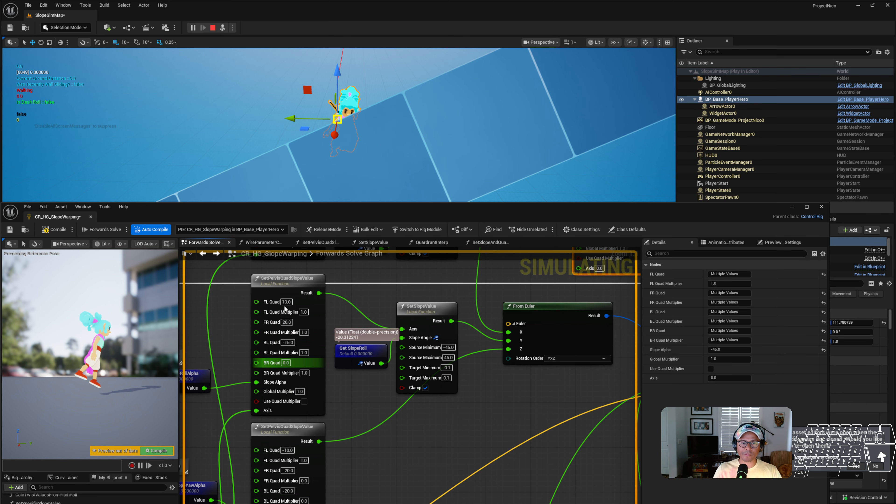
{"action": "left_click_drag", "start_coordinate": [352, 208], "coordinate": [249, 208]}
{"action": "left_click", "coordinate": [710, 127]}
{"action": "type", "text": "-"}
{"action": "key", "text": "BackSpace"}
{"action": "type", "text": "2"}
{"action": "key", "text": "shift+Tab"}
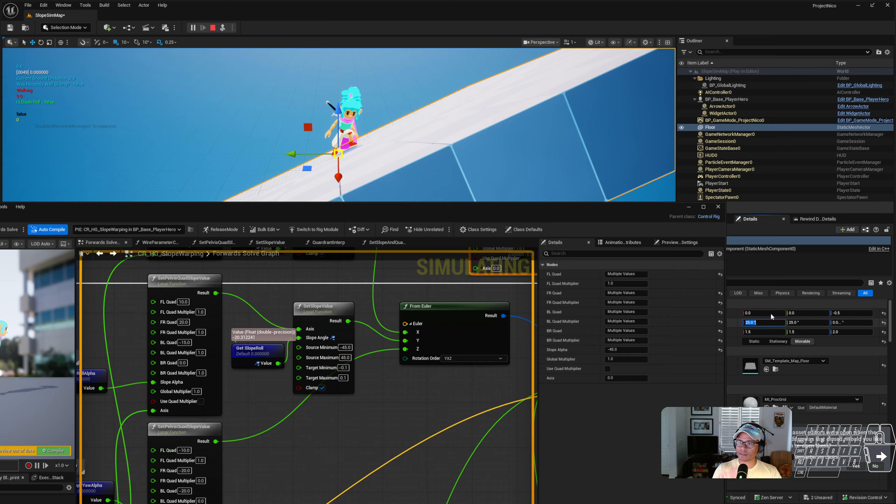
{"action": "type", "text": "-25"}
{"action": "key", "text": "Return"}
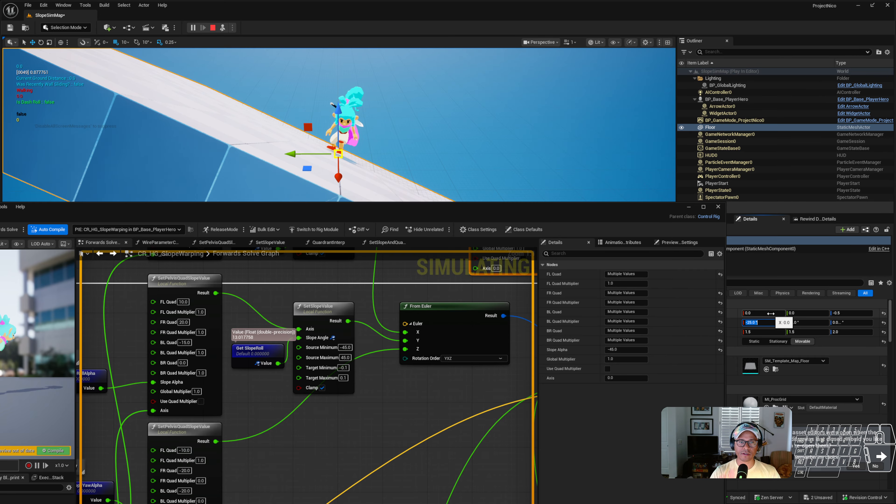
Find the l/r SetPelvisQuadSlopeValue node in the lower part of the graph and open its FR Quad value for editing.
{"action": "left_click_drag", "start_coordinate": [374, 166], "coordinate": [376, 187], "text": "alt"}
{"action": "scroll", "coordinate": [317, 406], "scroll_direction": "down", "scroll_amount": 3}
{"action": "right_click_drag", "start_coordinate": [318, 470], "coordinate": [298, 353]}
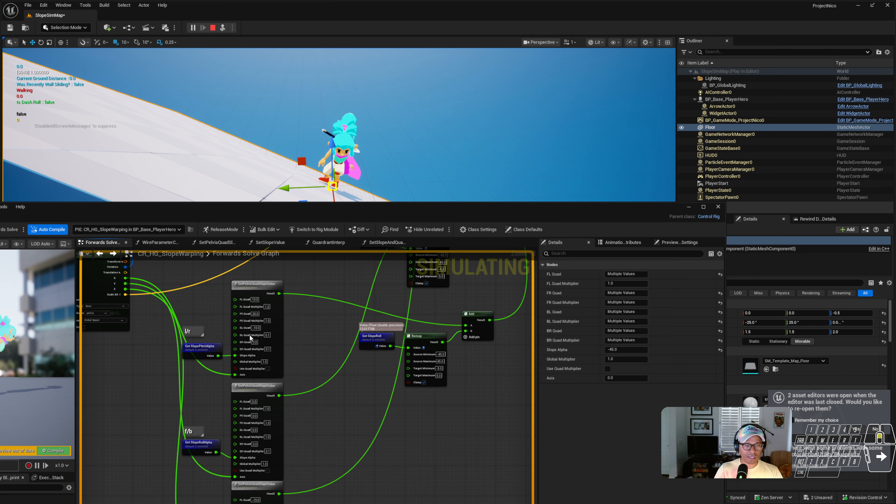
{"action": "scroll", "coordinate": [248, 338], "scroll_direction": "up", "scroll_amount": 3}
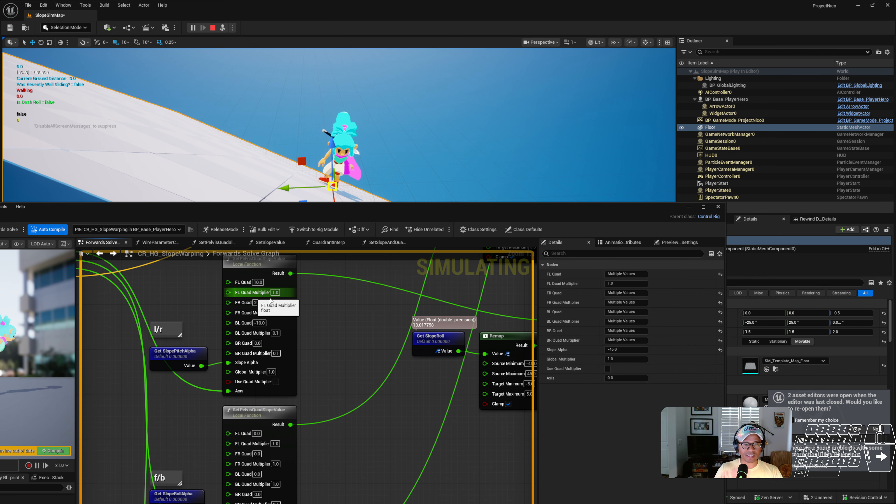
{"action": "right_click_drag", "start_coordinate": [320, 335], "coordinate": [317, 359]}
{"action": "left_click", "coordinate": [257, 326]}
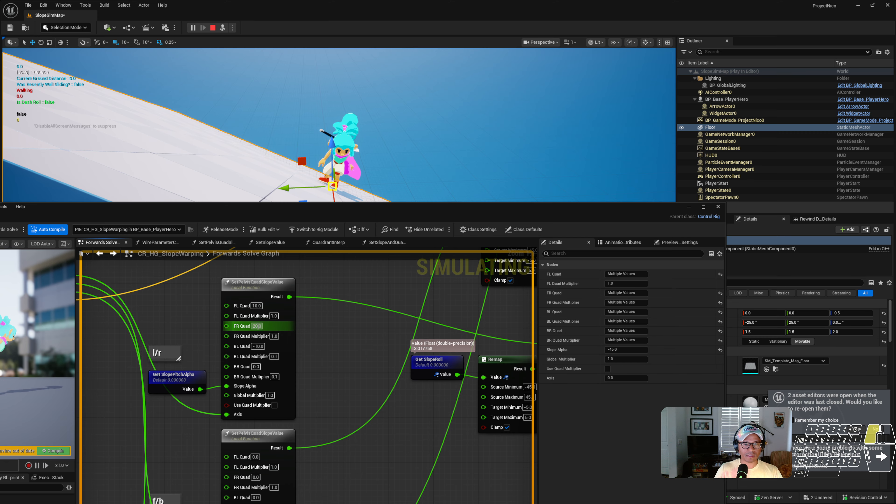